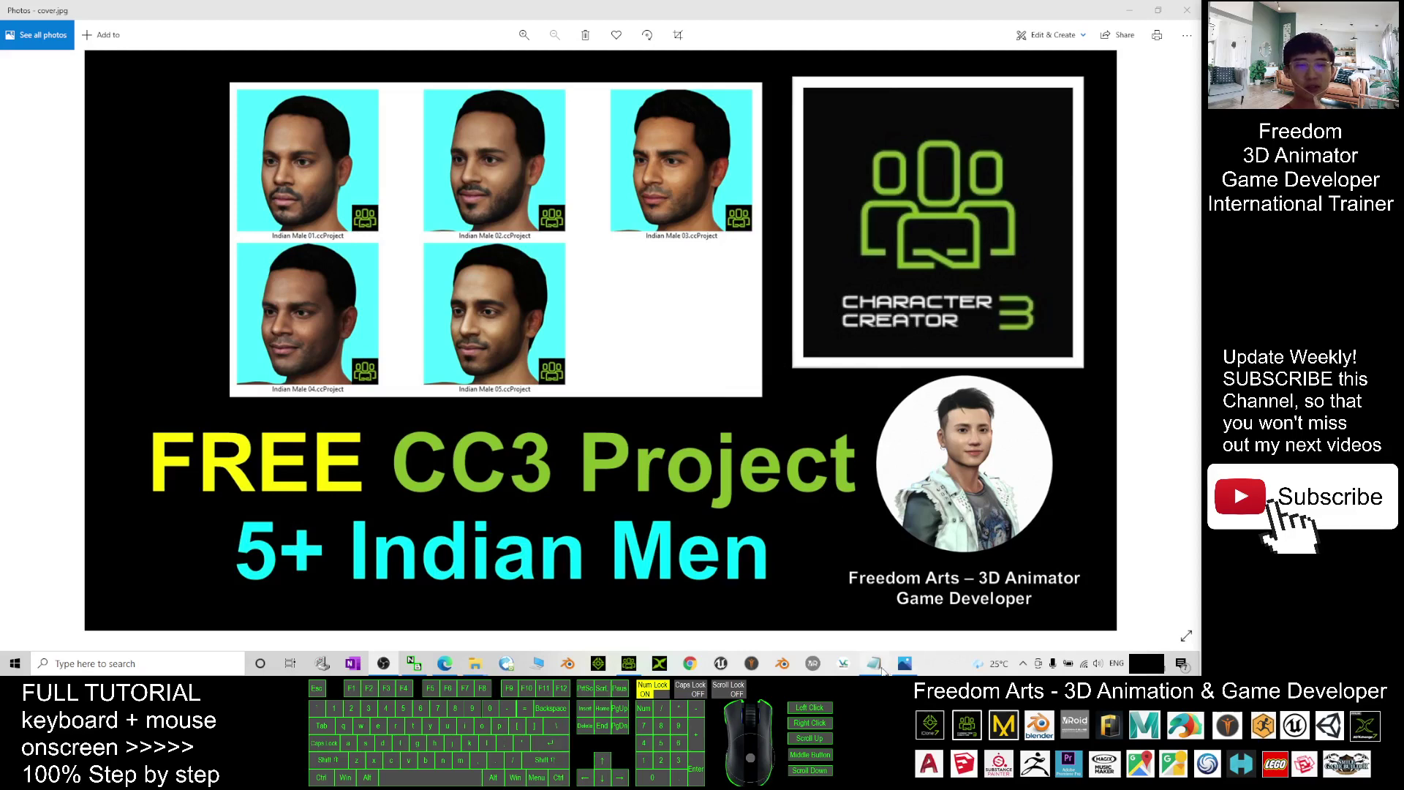
Copy the Indian Male Pack 01 marketplace link from the notes and view its product page in the maximized browser
left_click(875, 664)
left_click(736, 258)
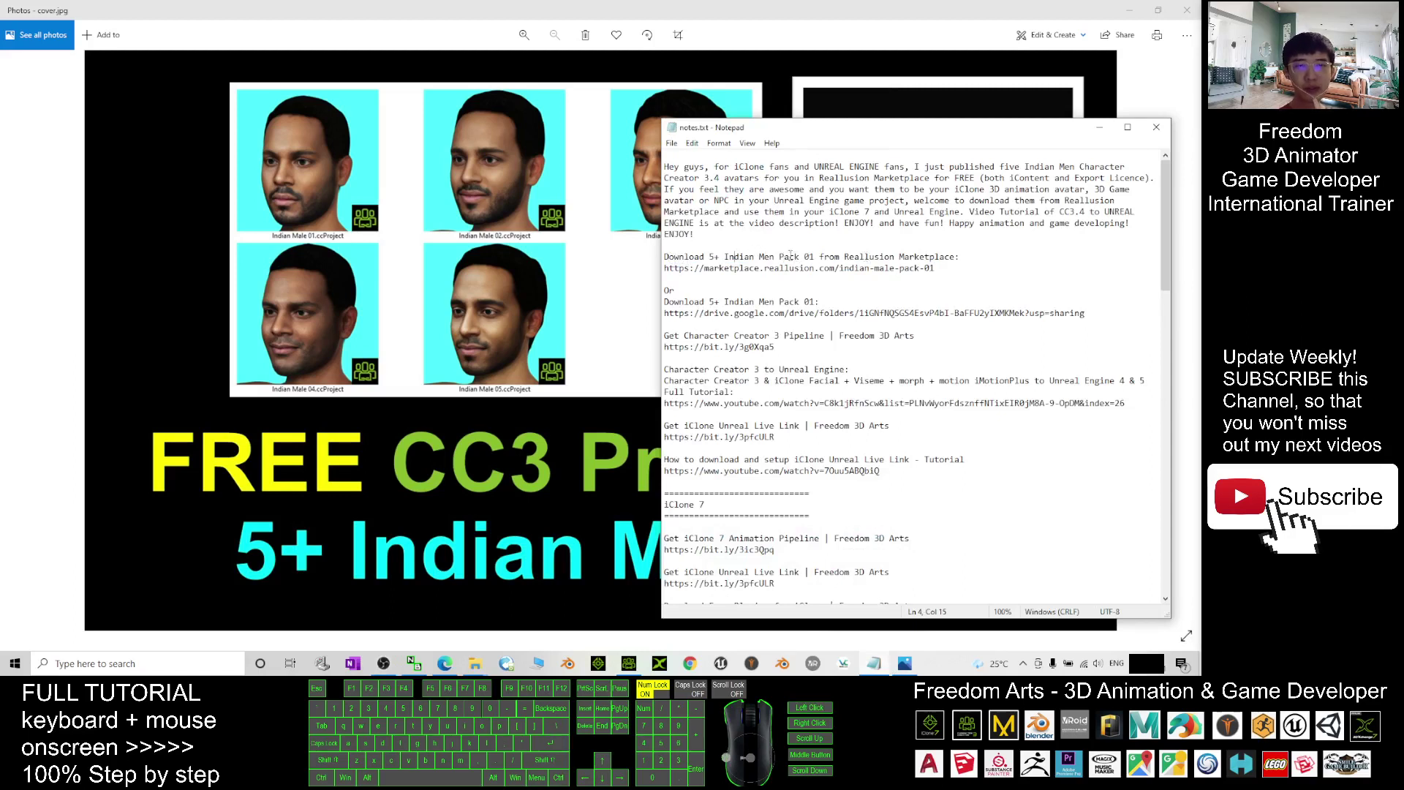
left_click_drag(664, 269, 937, 264)
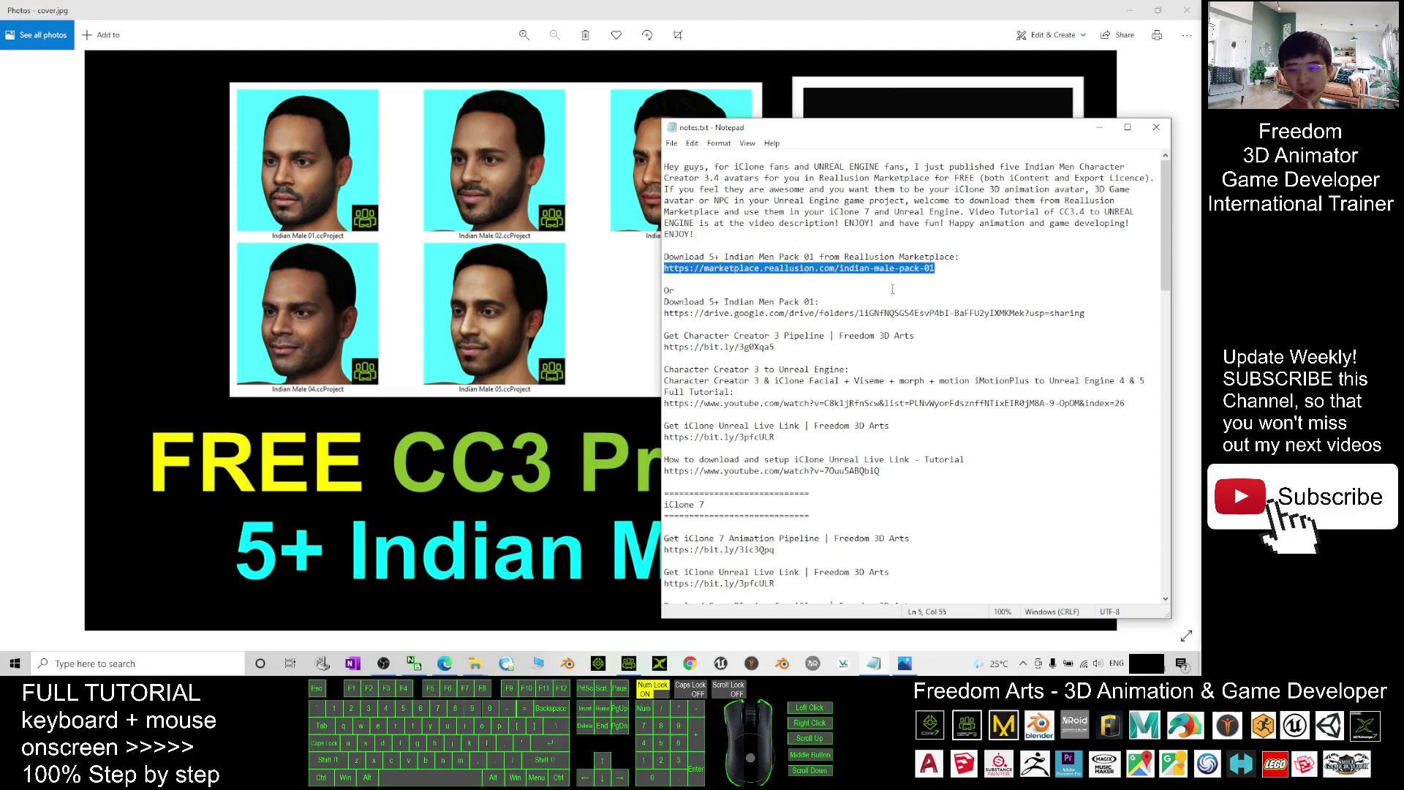
key("ctrl+c")
left_click(445, 663)
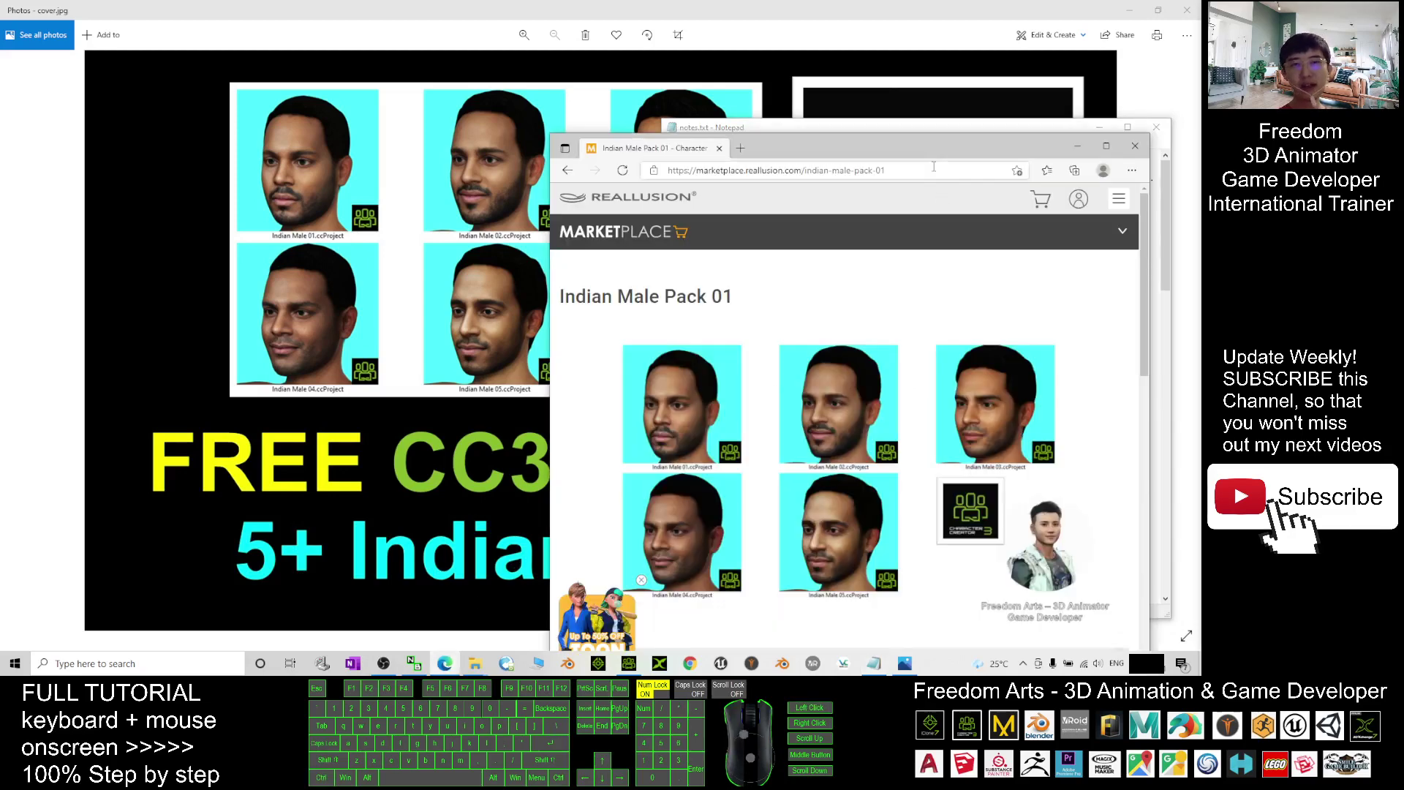
double_click(796, 143)
mouse_move(391, 101)
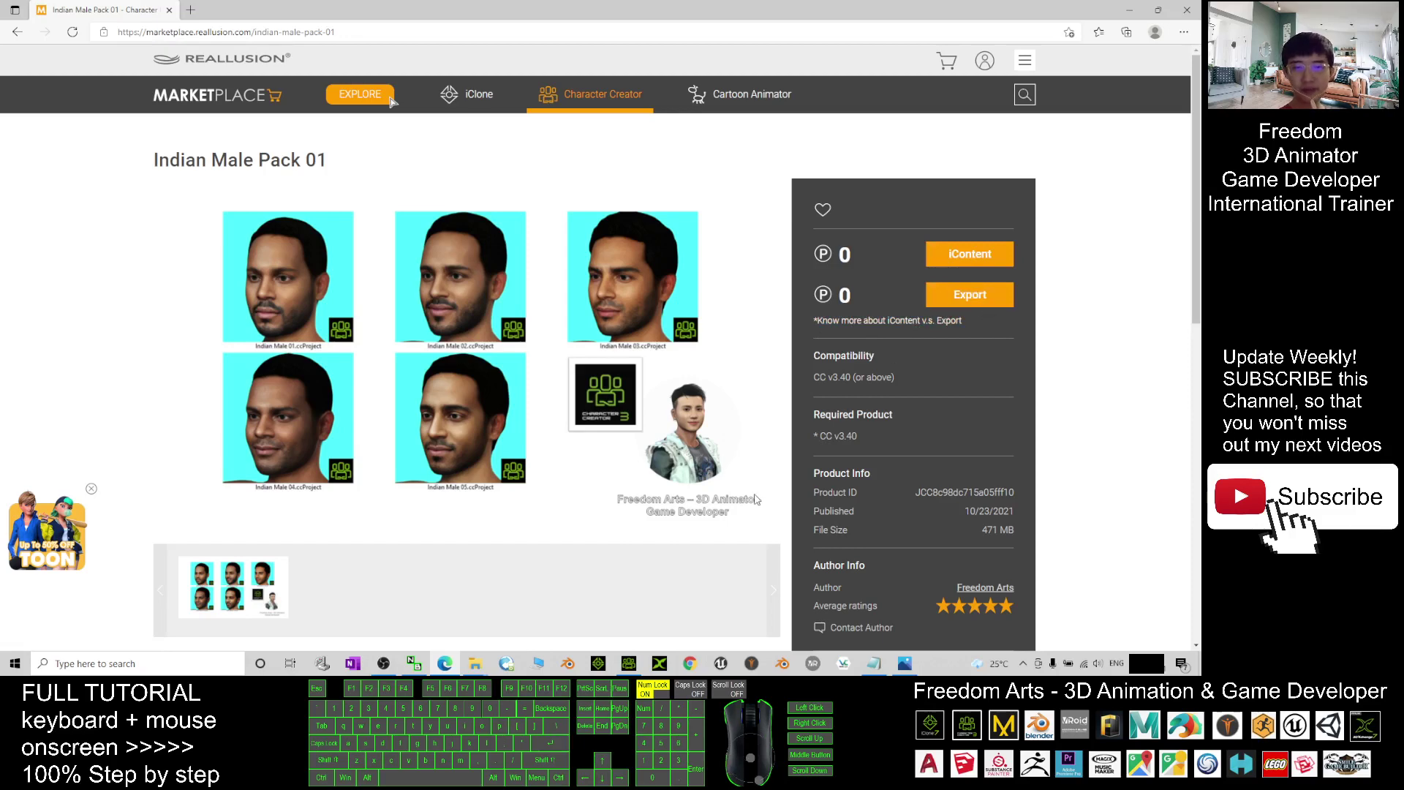
Switch to the Indian Male Pack 01 folder in File Explorer and enlarge its window to show all project files
left_click(475, 664)
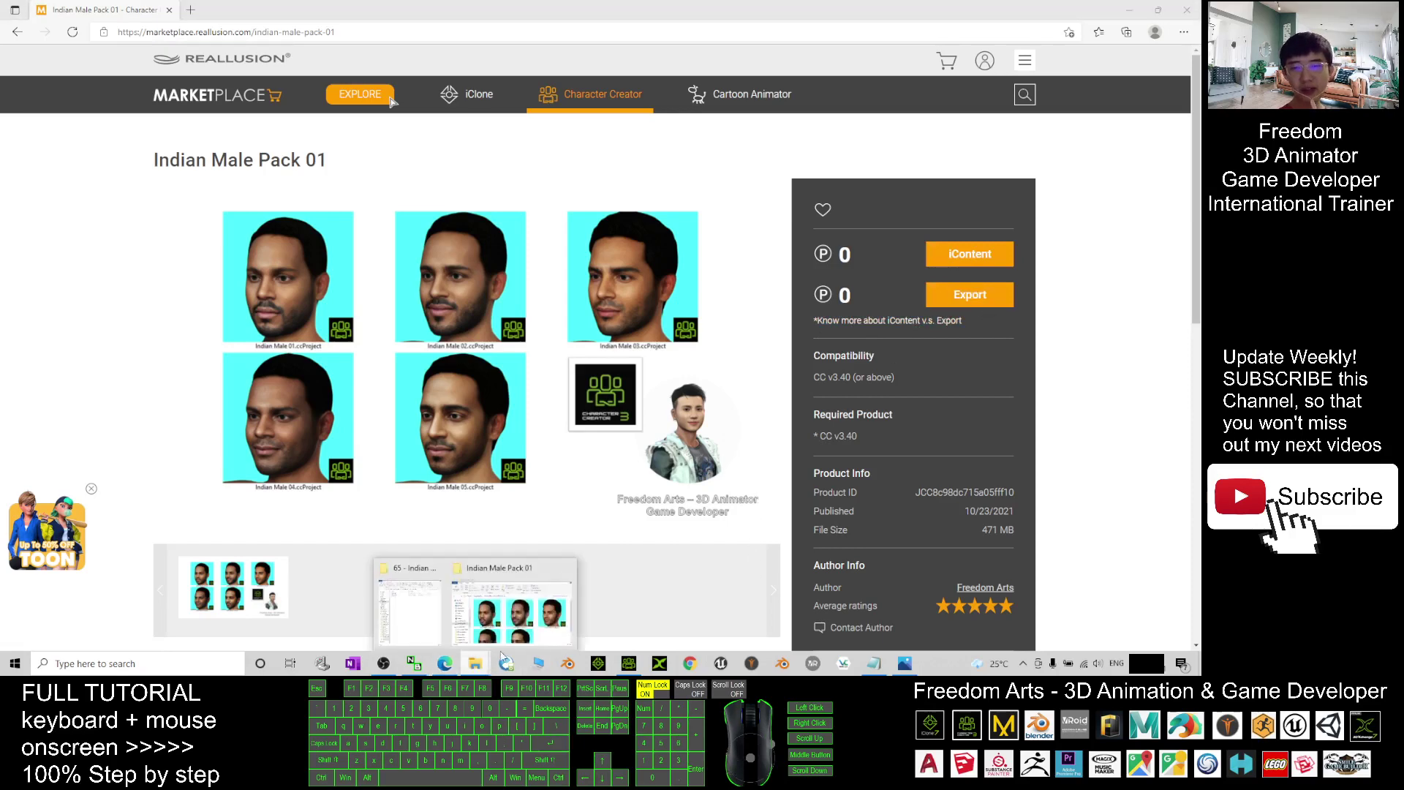
left_click(512, 607)
scroll(775, 483, "down", 1)
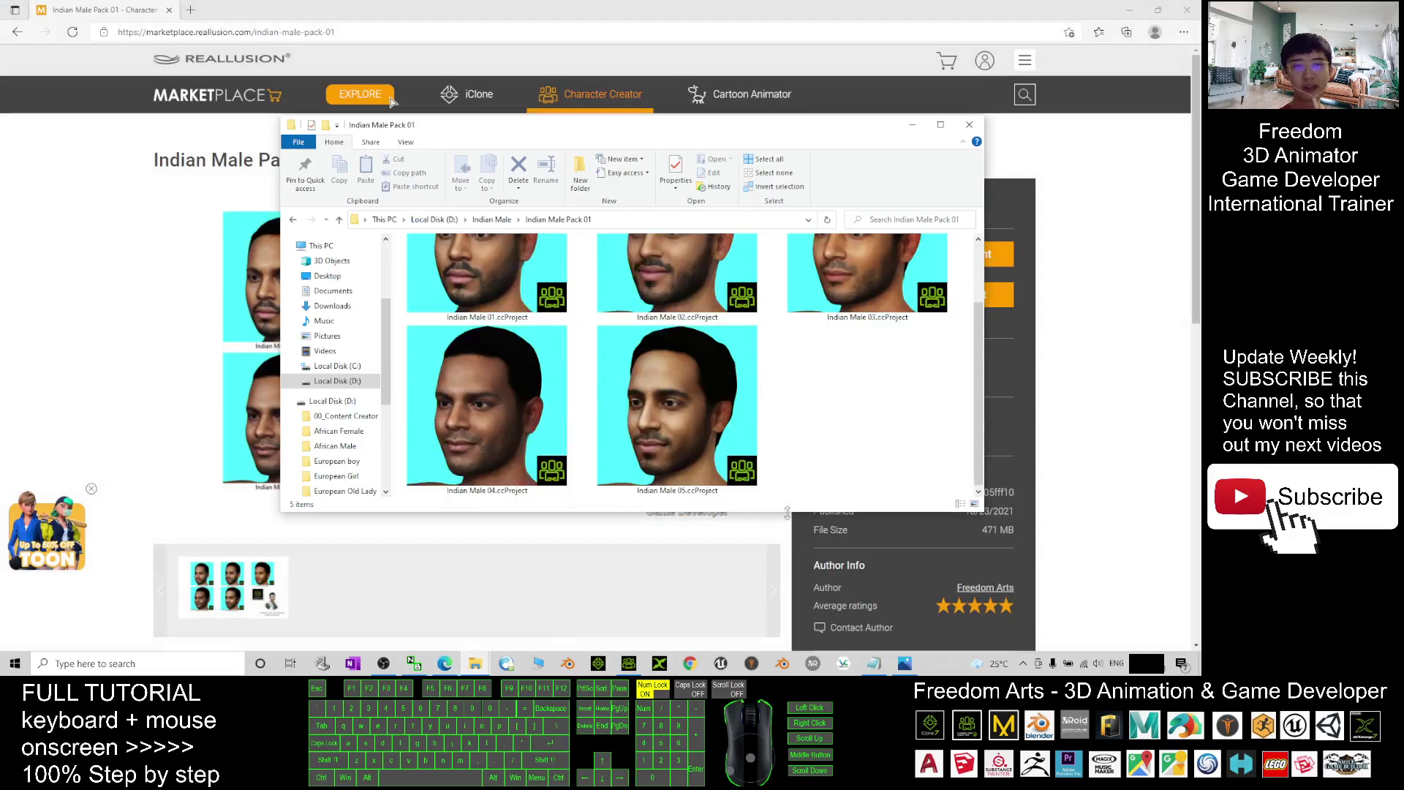
left_click_drag(770, 511, 769, 618)
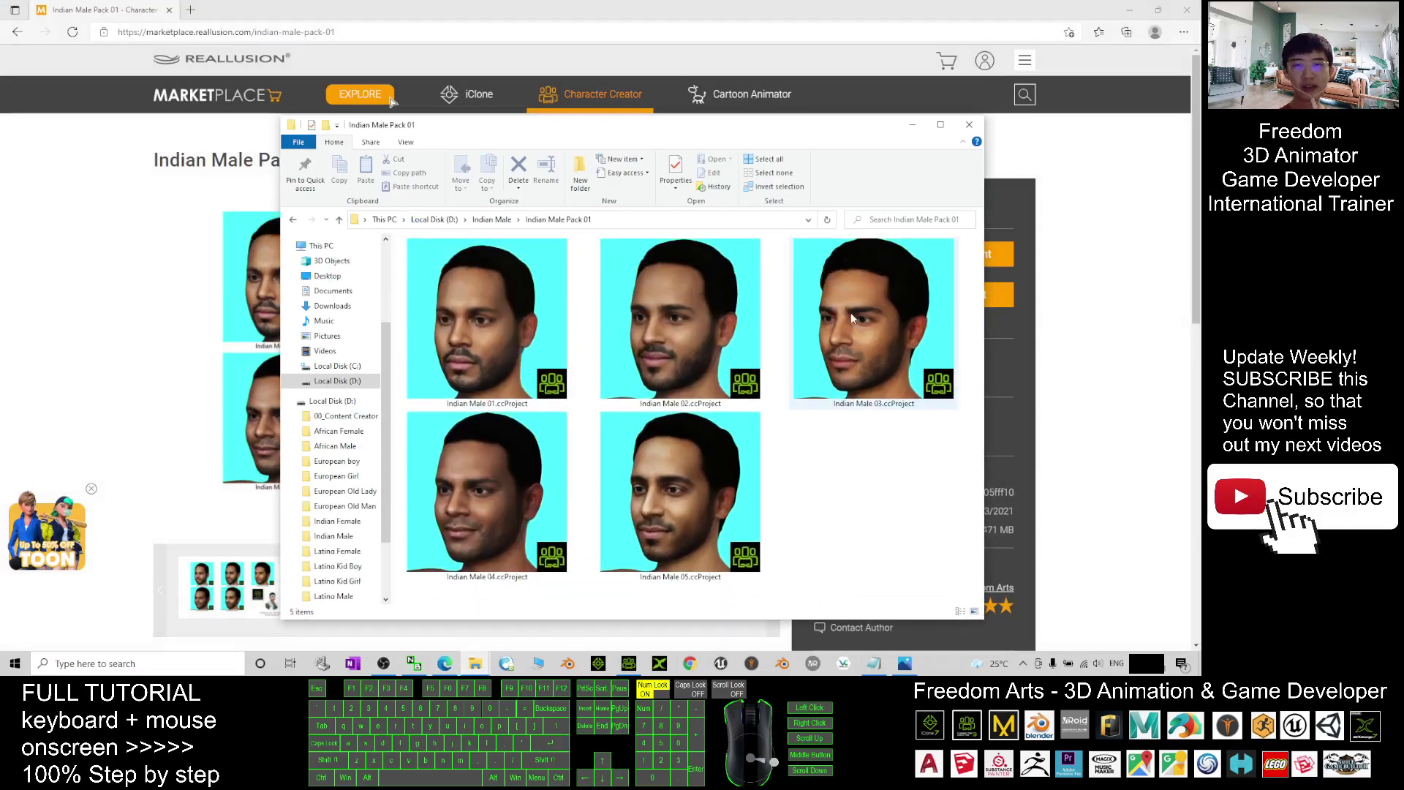
left_click_drag(758, 126, 669, 81)
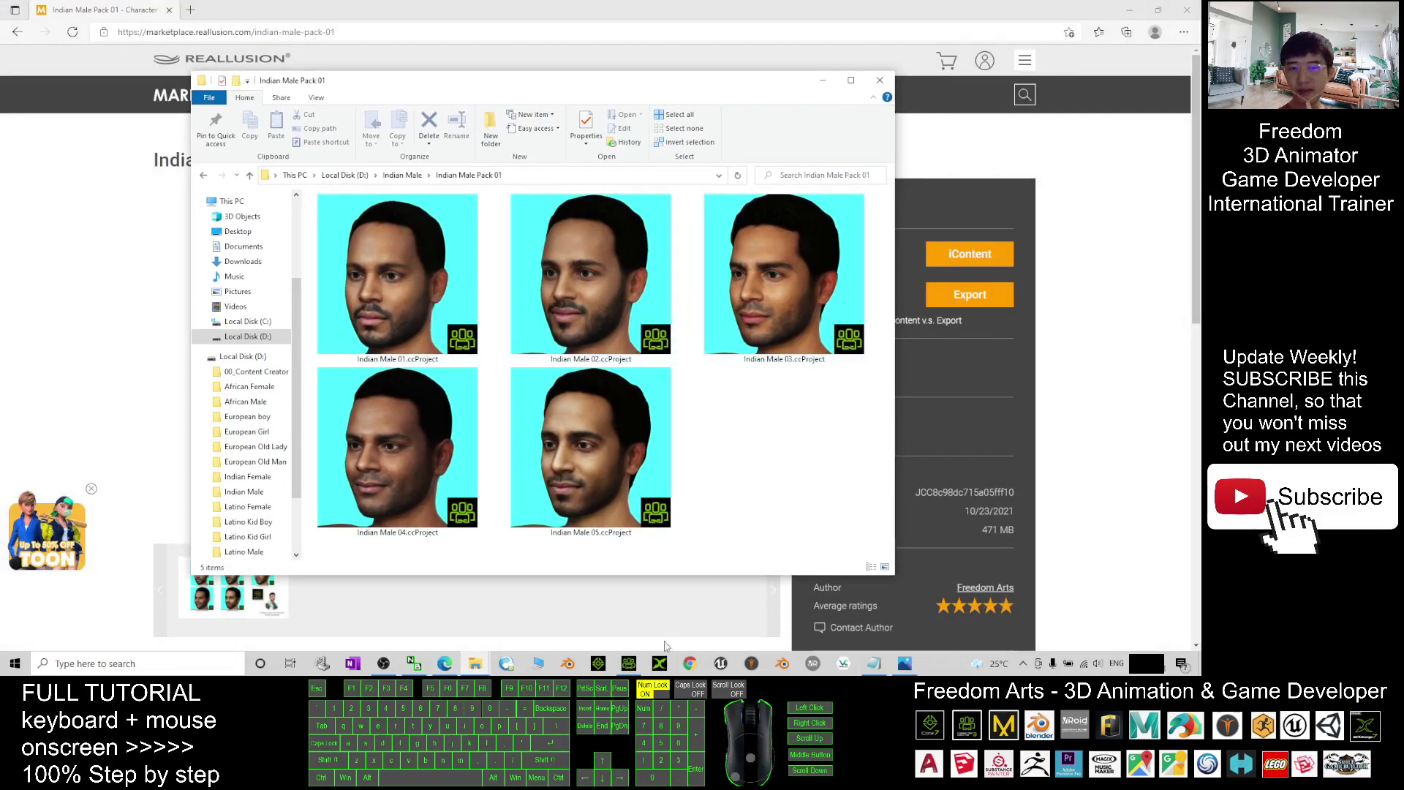
Load Indian Male 05.ccProject from the folder into Character Creator 3 with the Replace All option
left_click(628, 664)
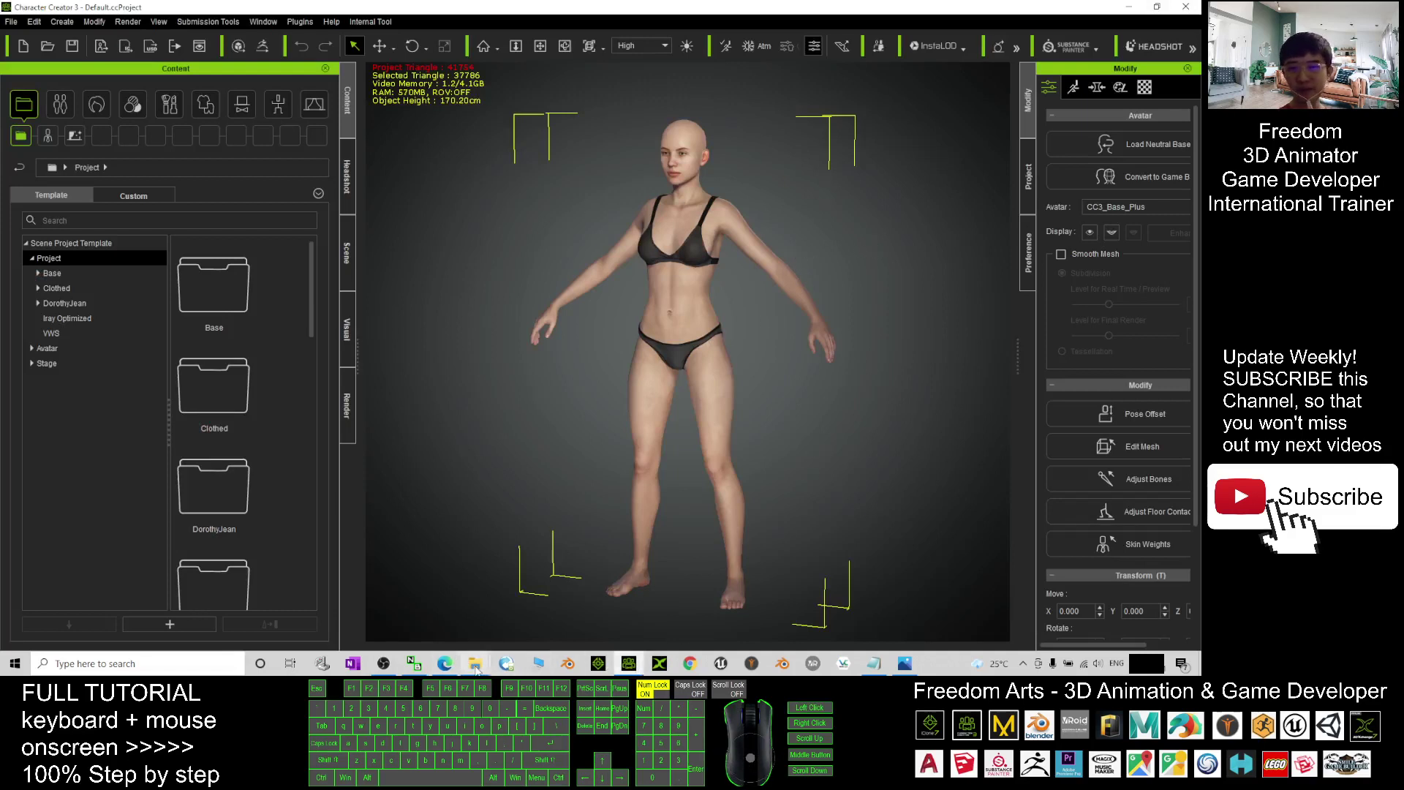
mouse_move(475, 663)
left_click(476, 606)
left_click_drag(694, 80, 1087, 61)
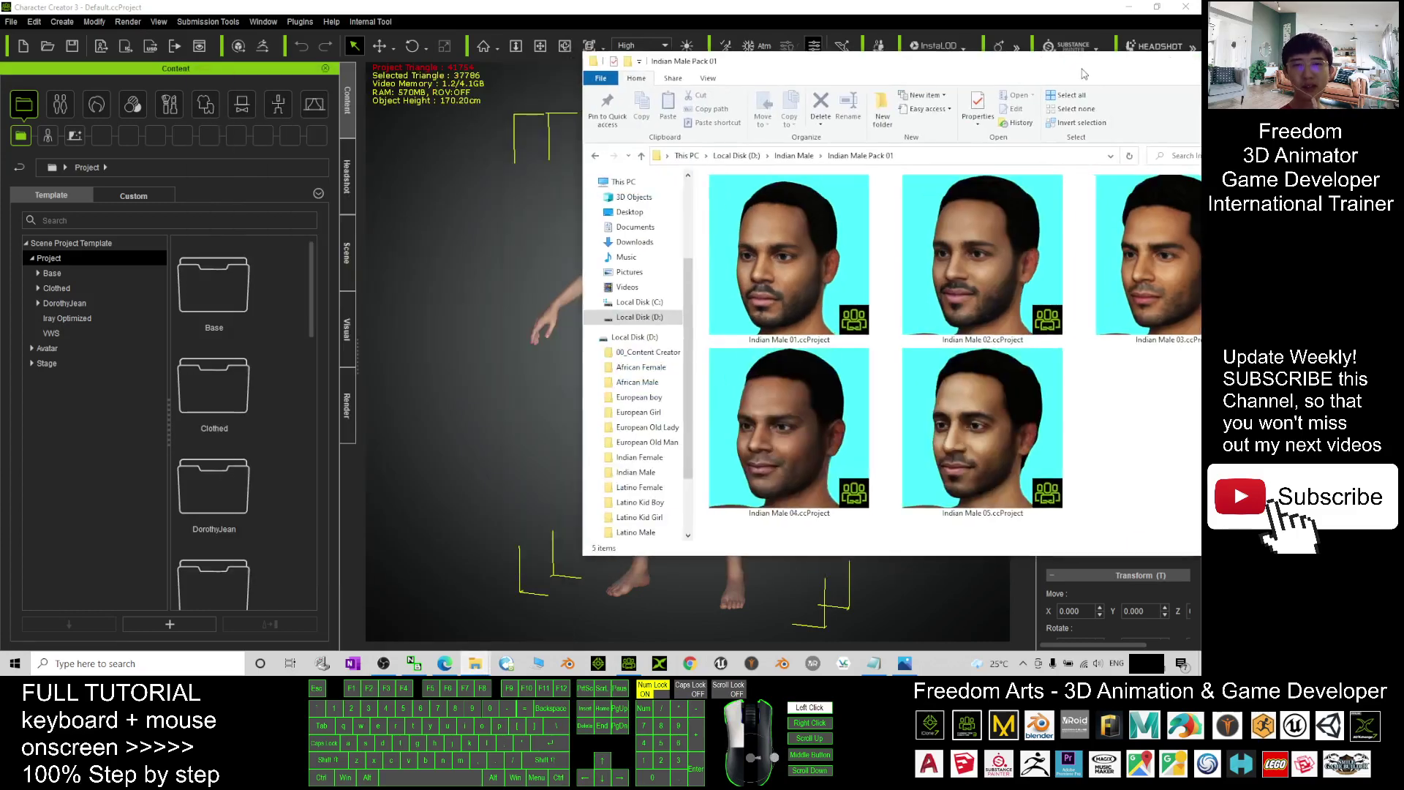
left_click_drag(967, 433, 517, 421)
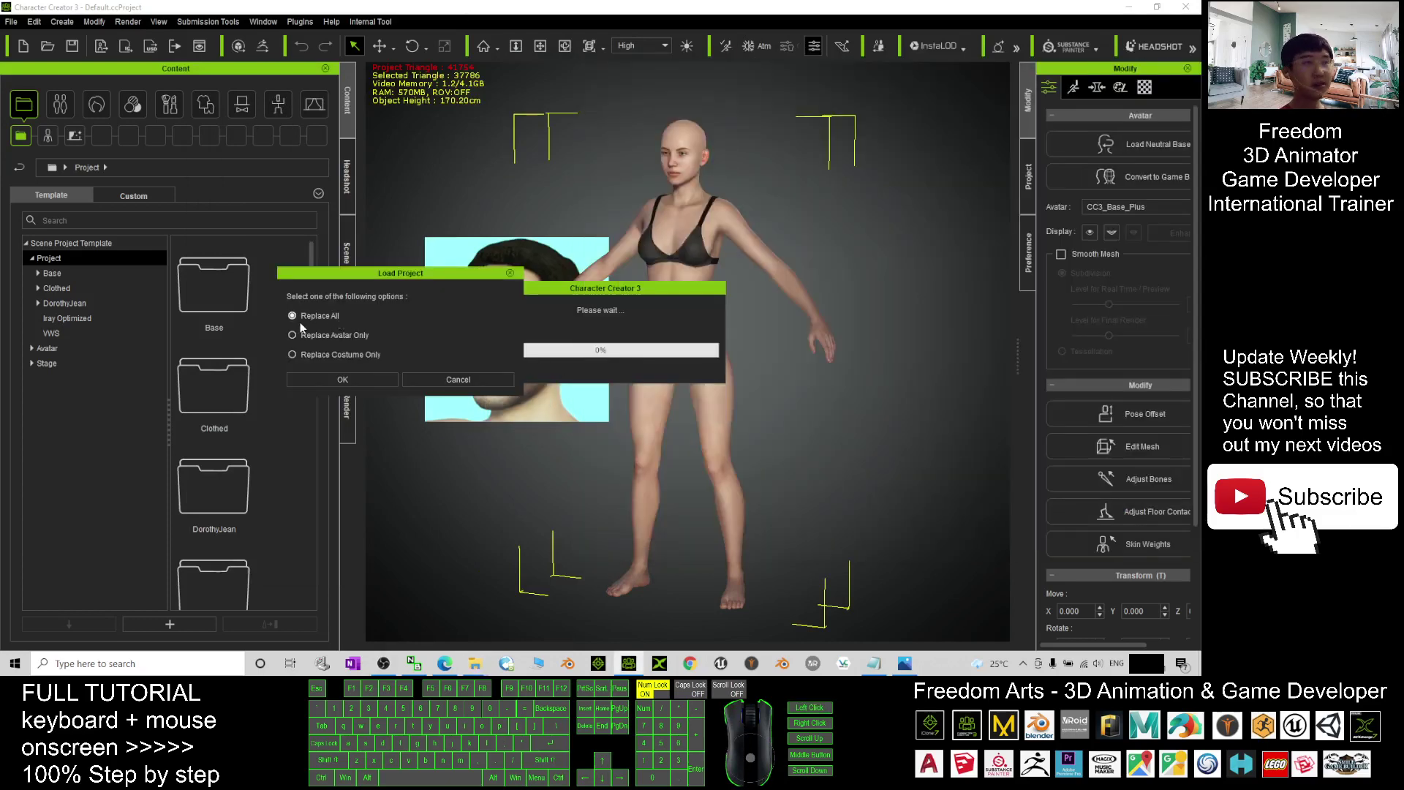
left_click(364, 380)
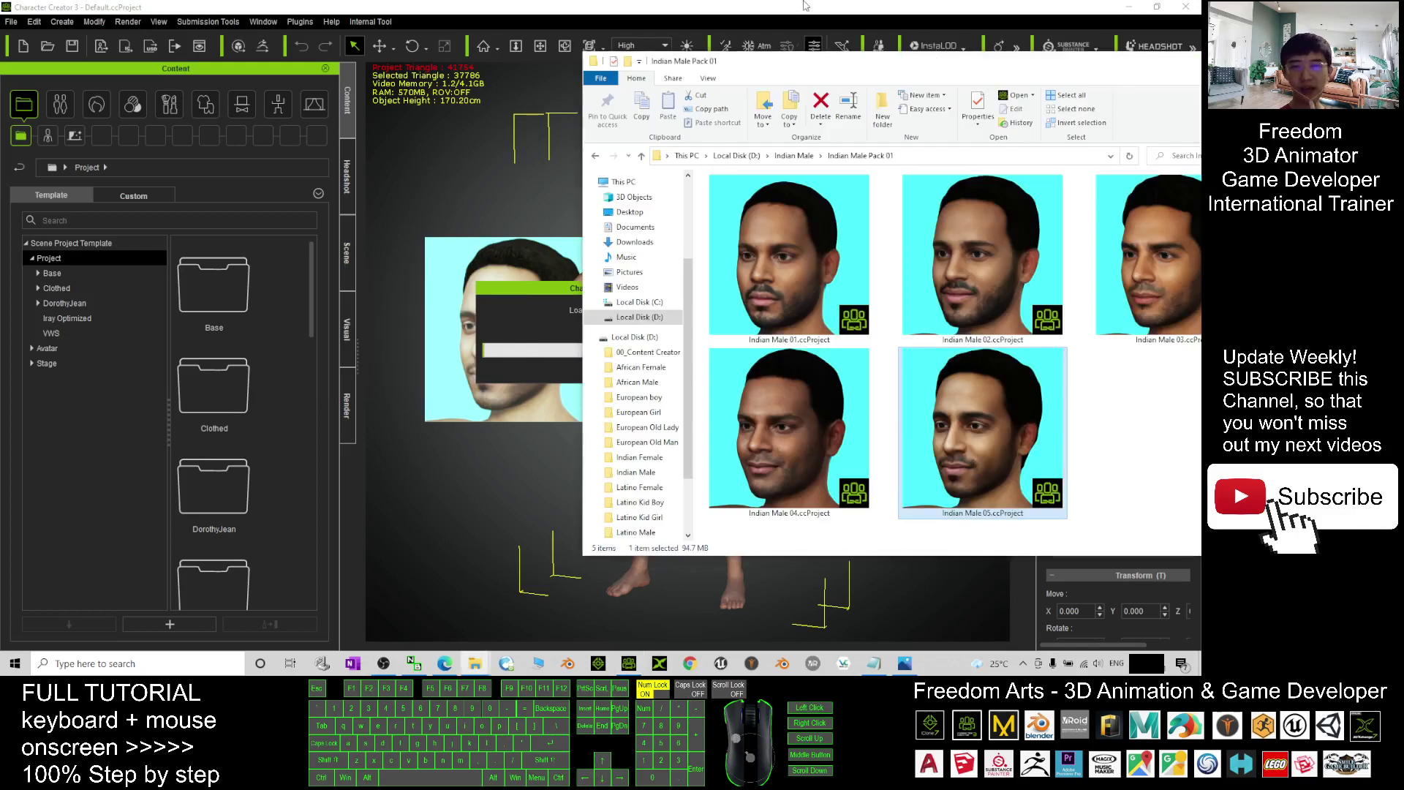
left_click(689, 11)
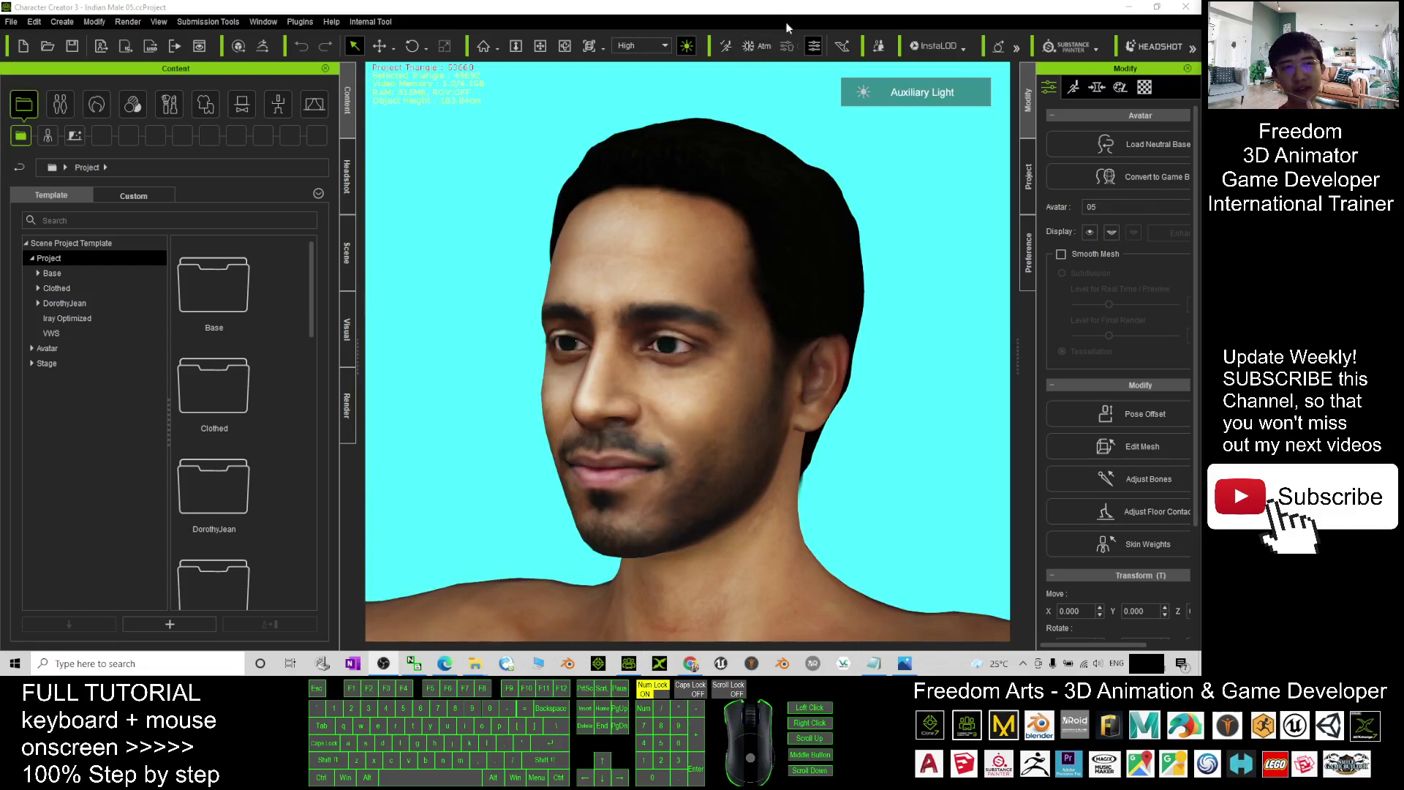
Review the pack's project files, the South Asia map in Chrome and the cover.jpg image in Photos
left_click(475, 663)
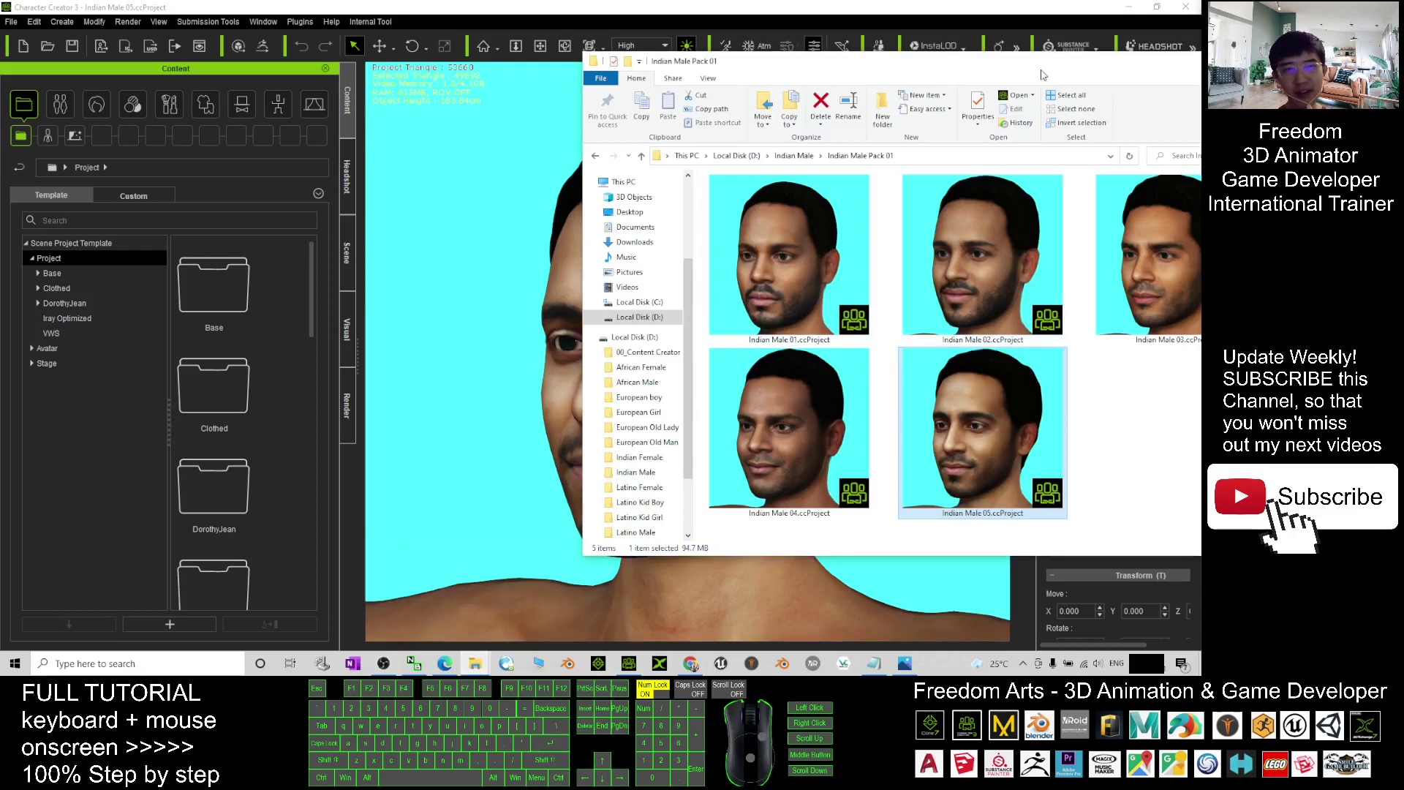
left_click_drag(1042, 74, 797, 117)
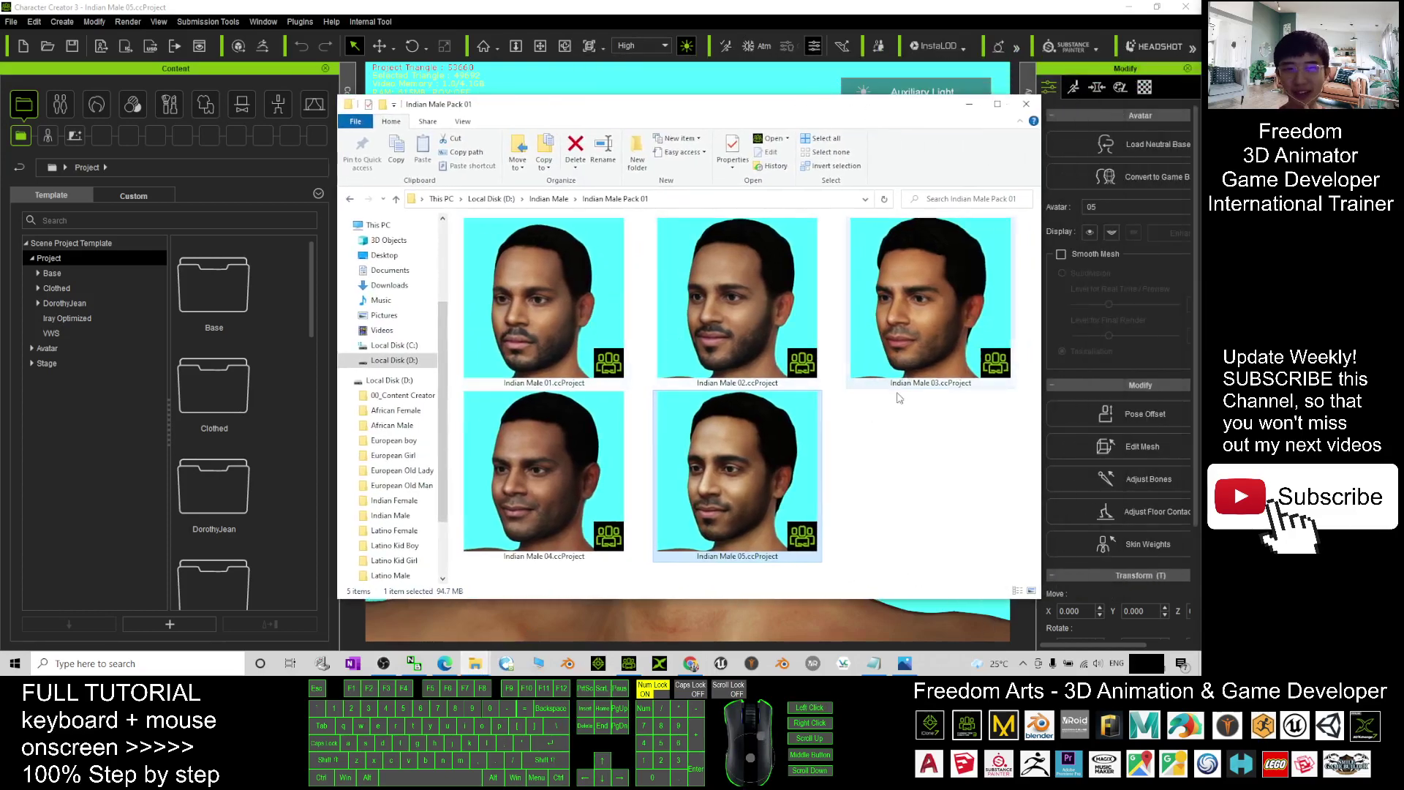
left_click(691, 664)
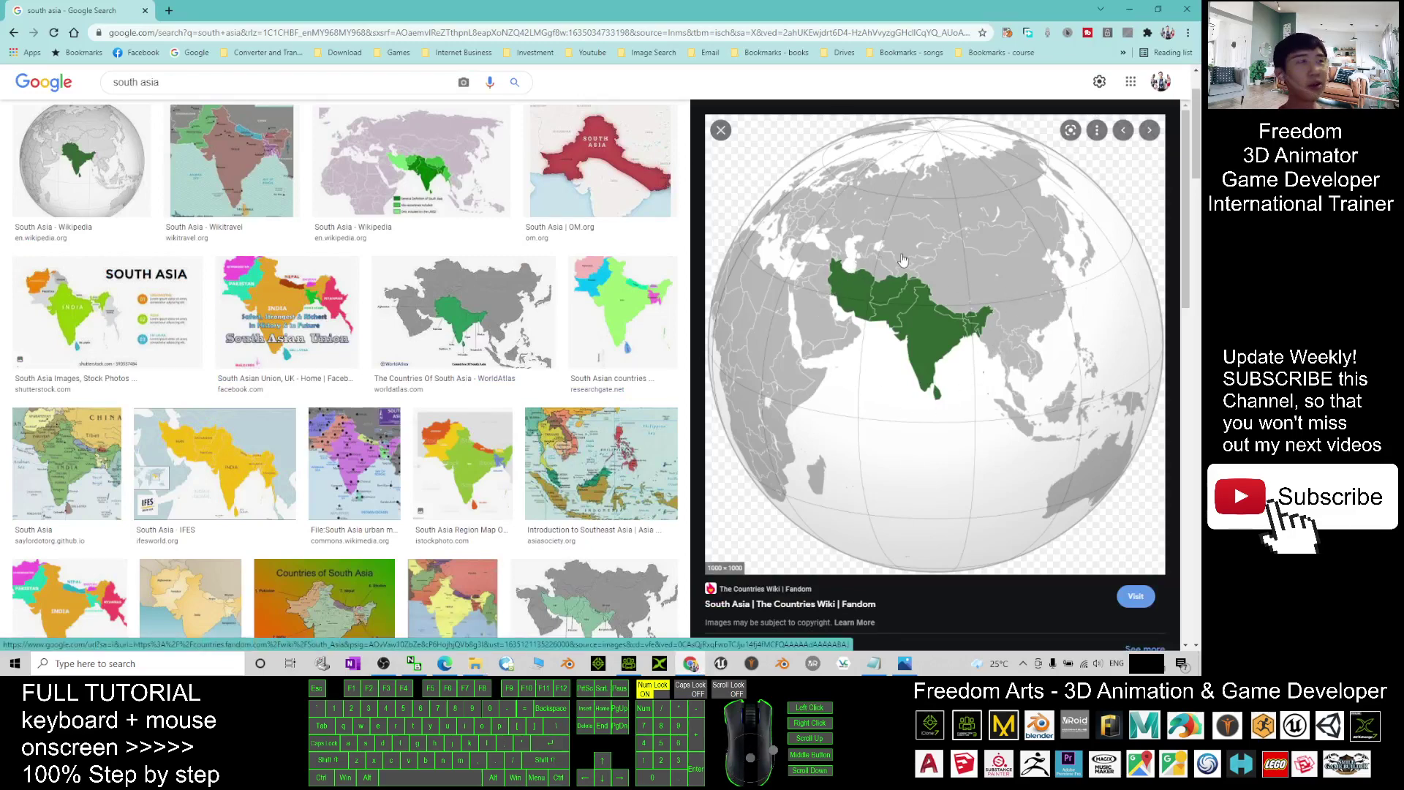
left_click(1129, 9)
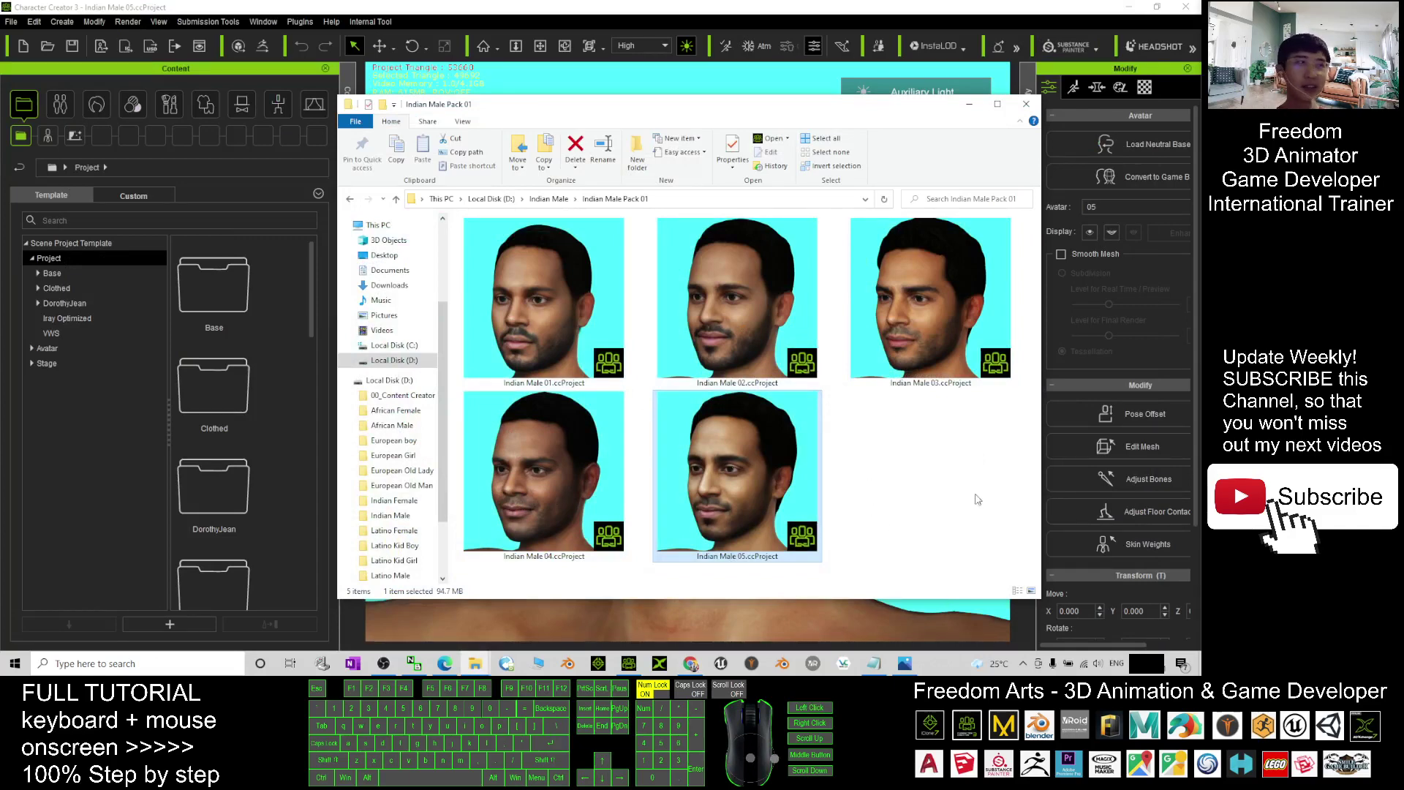
mouse_move(908, 668)
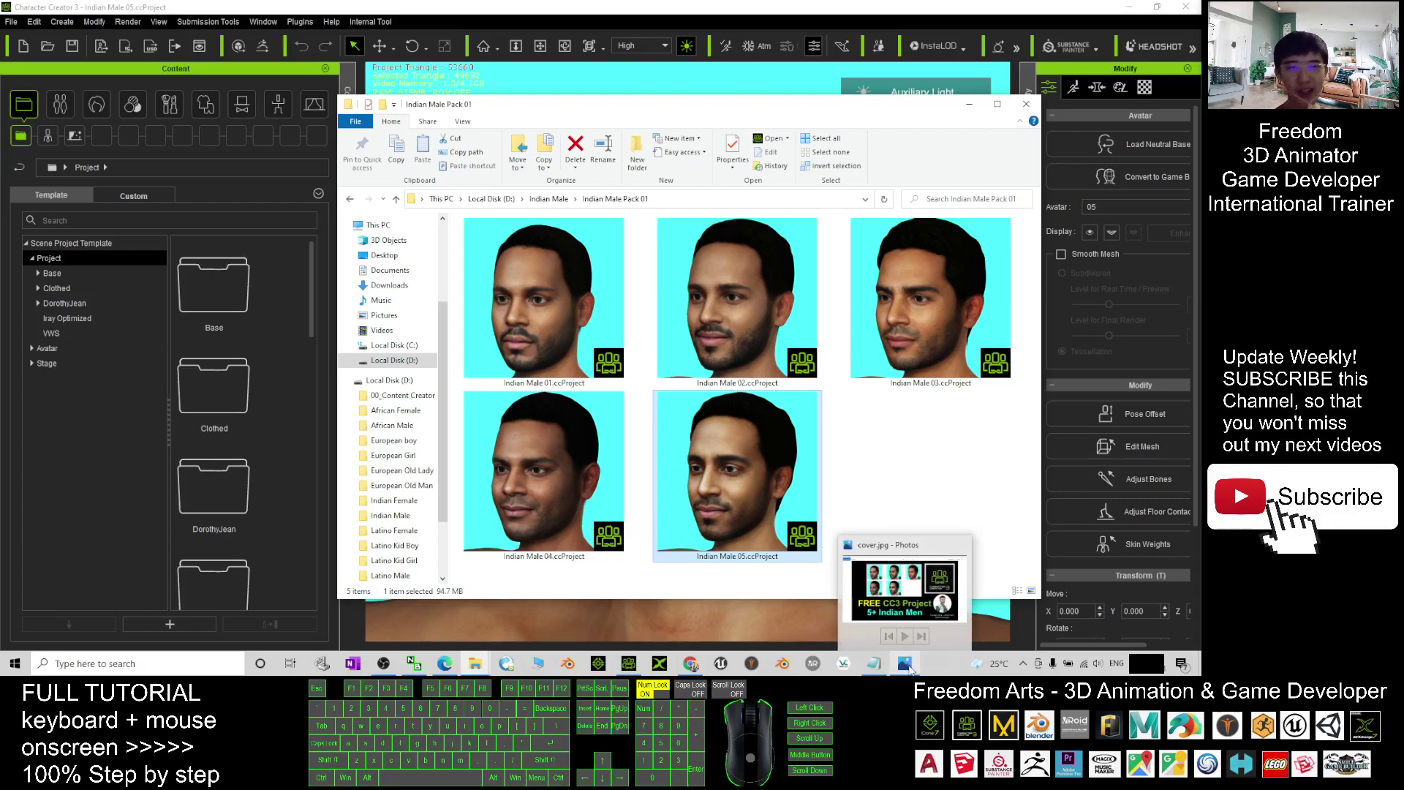
left_click(907, 668)
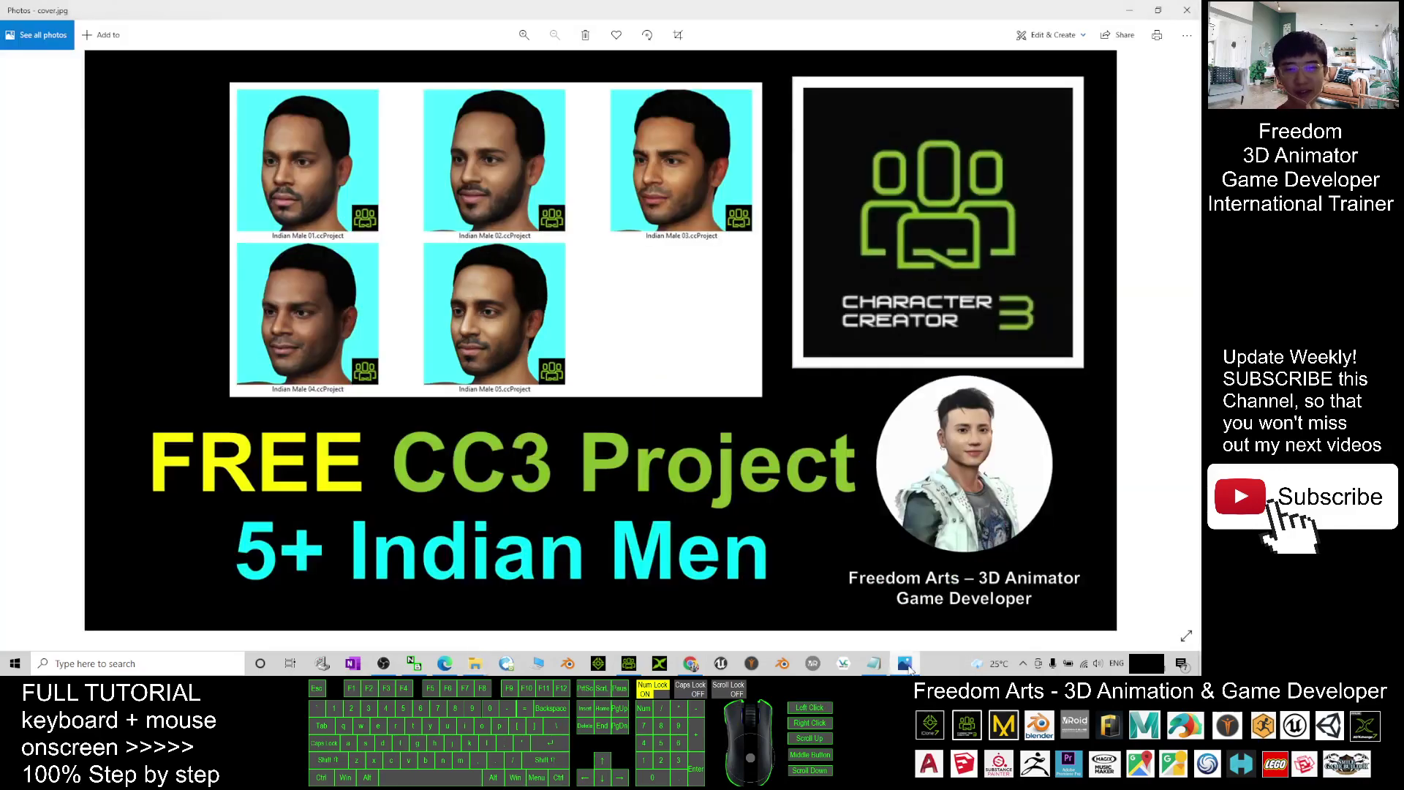
left_click(691, 663)
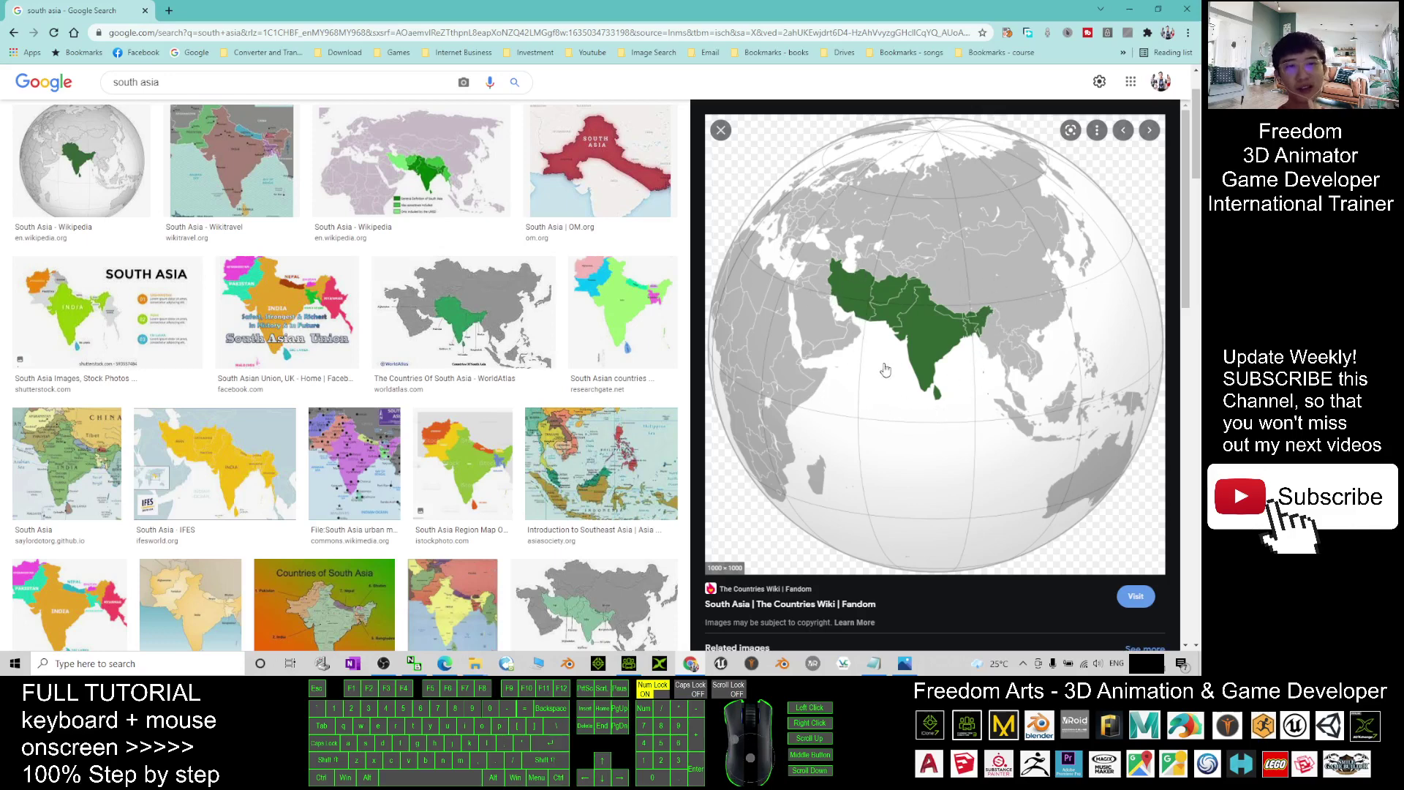
left_click(1128, 13)
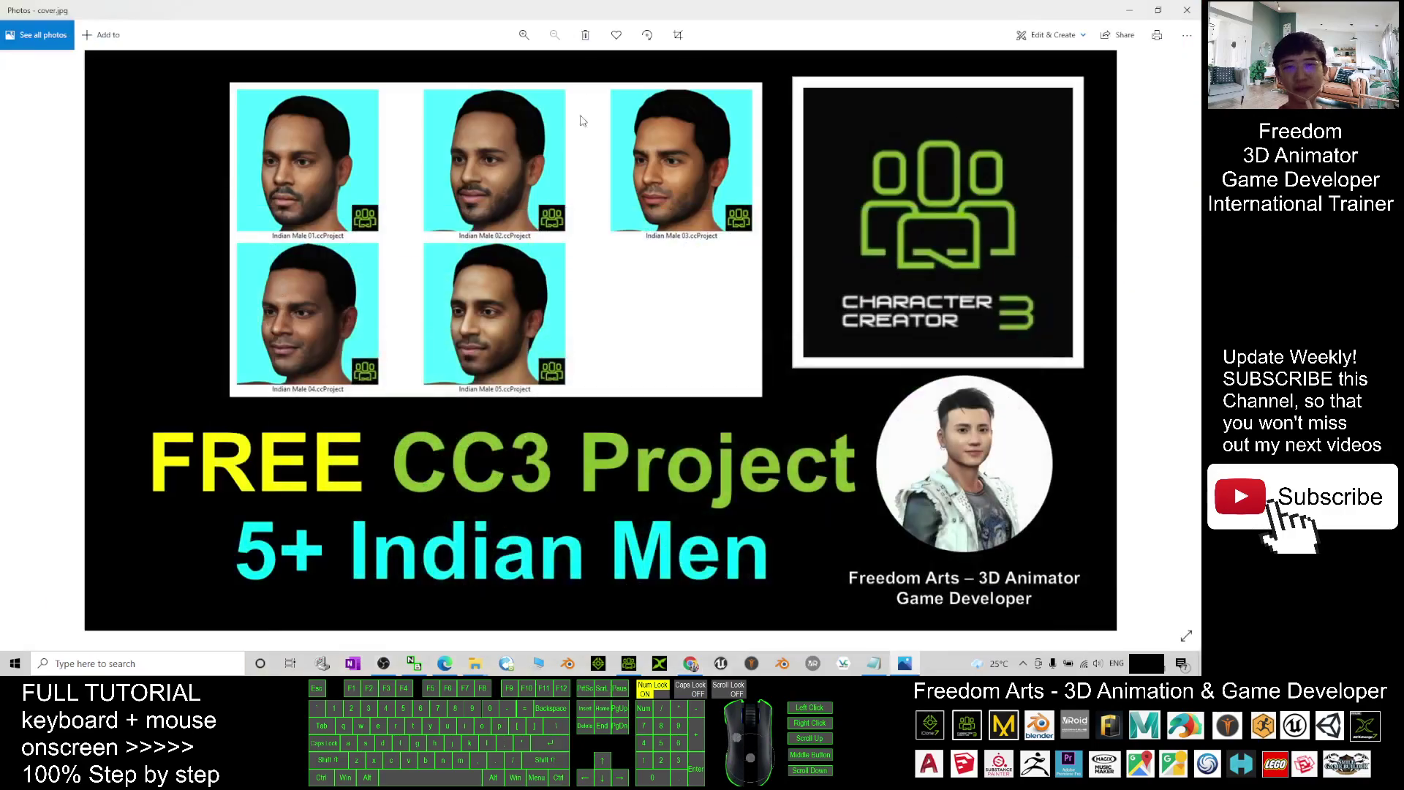
Switch back to Character Creator 3 and examine the Indian male avatar's full body from the front
left_click(629, 663)
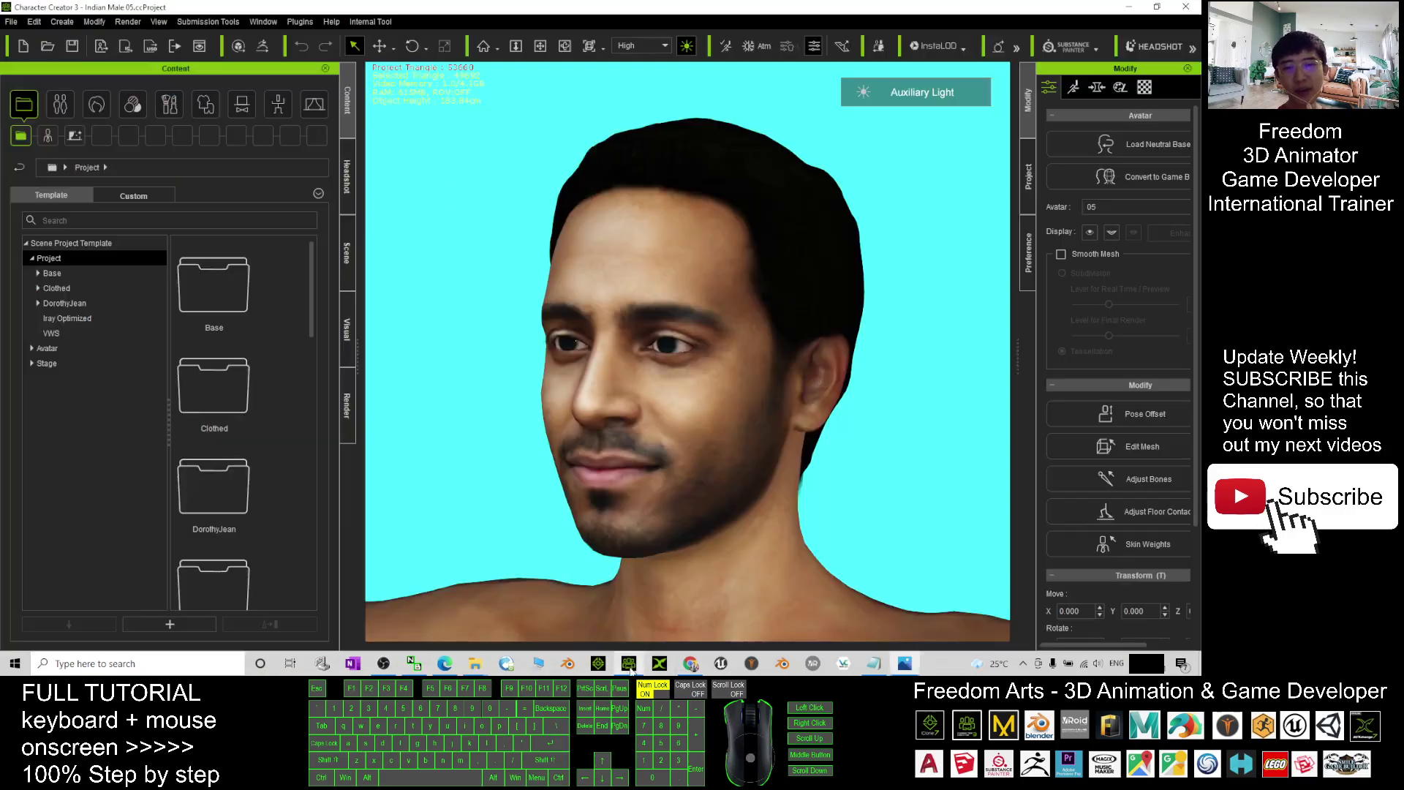
scroll(743, 275, "down", 3)
scroll(842, 404, "down", 2)
key("x")
left_click_drag(842, 404, 852, 308)
key("c")
key("x")
left_click_drag(789, 351, 819, 358)
key("z")
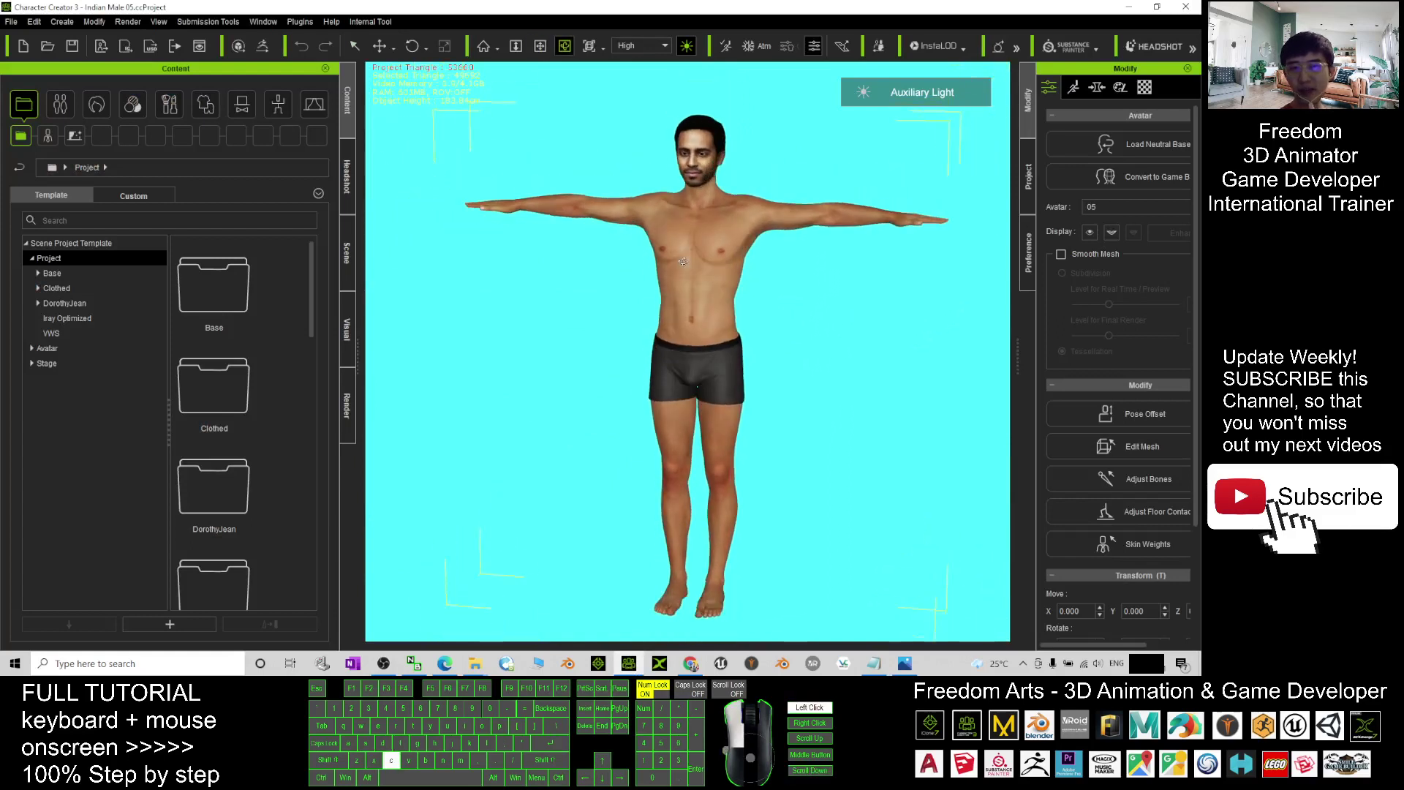
Dress the avatar in Punk Shirt_B from the shirt templates
left_click(205, 104)
left_click_drag(314, 274, 315, 595)
left_click(48, 136)
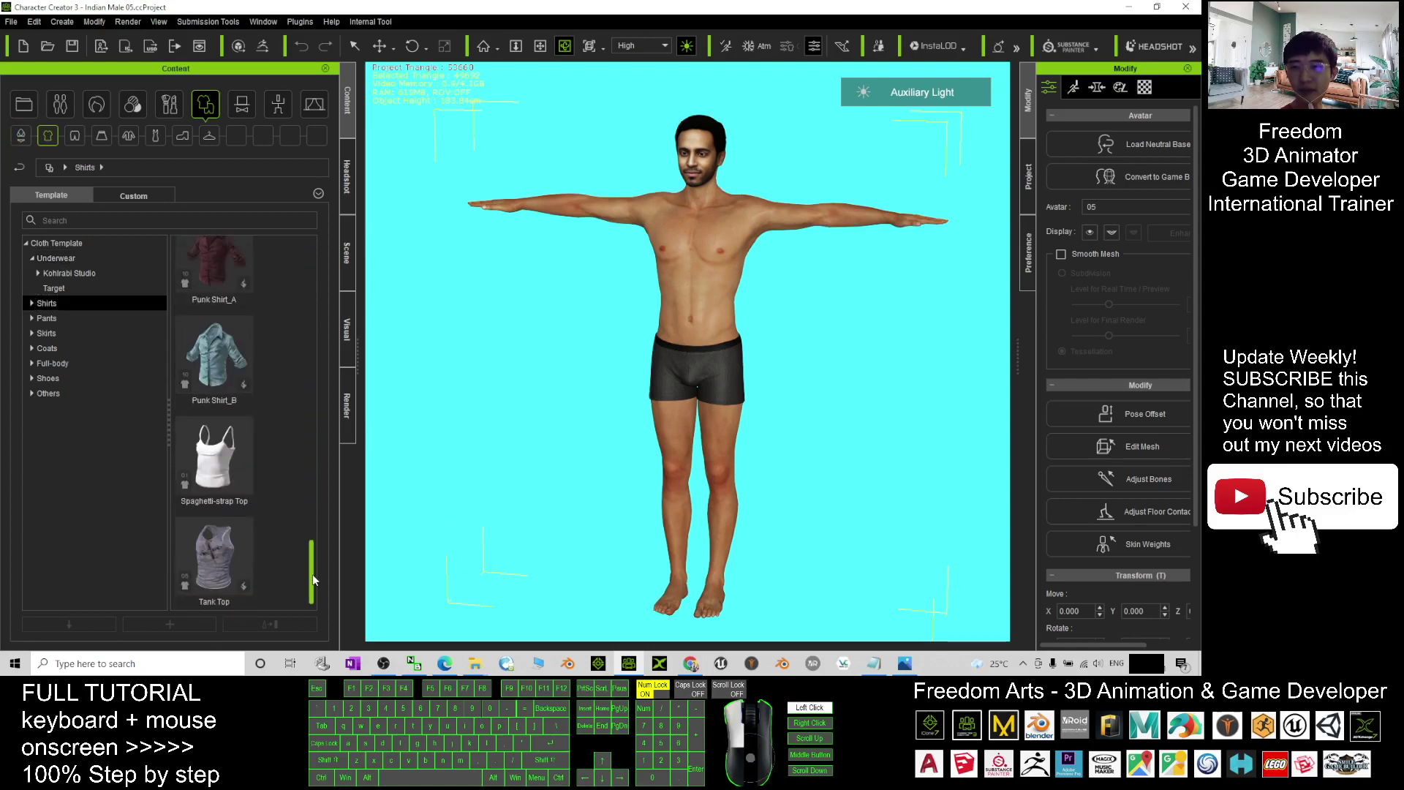
double_click(212, 373)
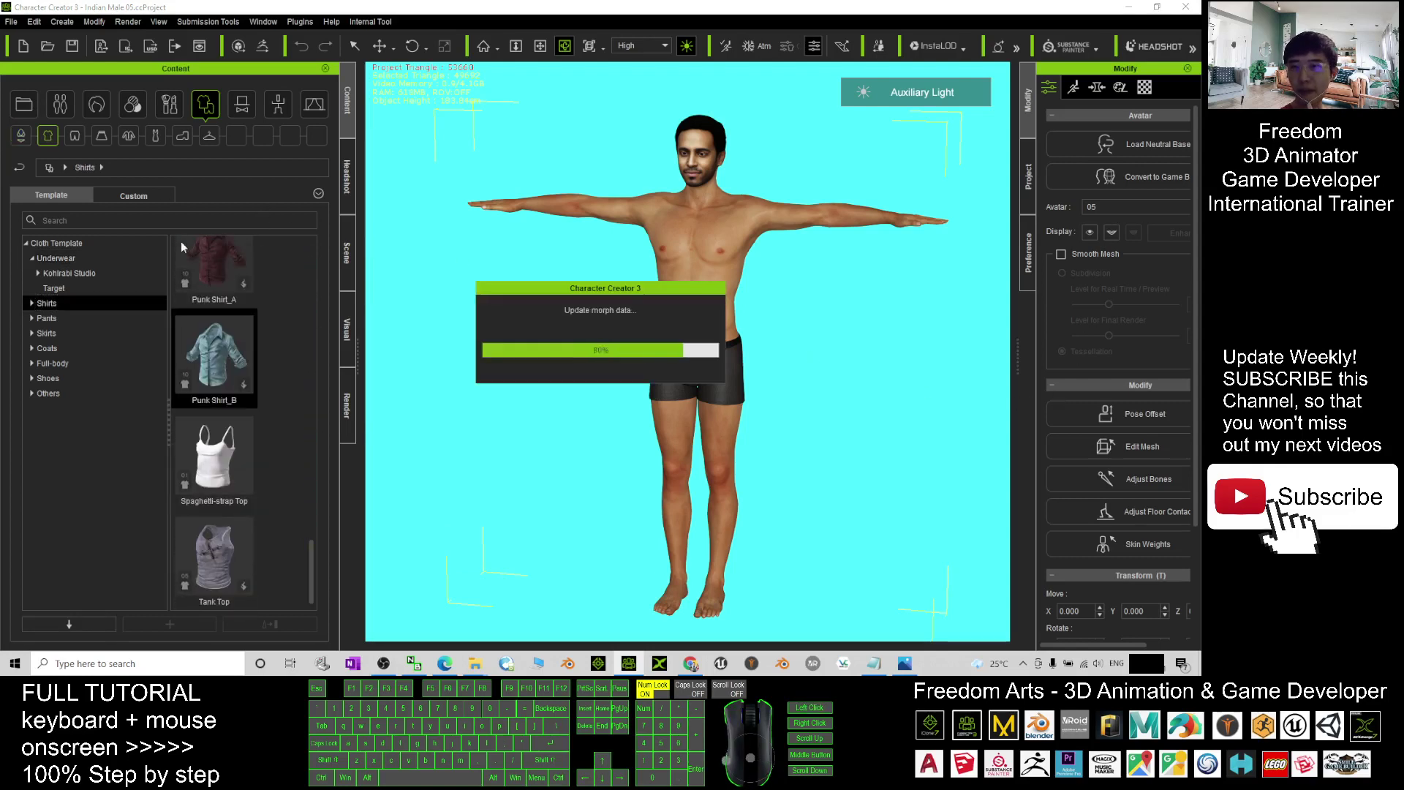
Add the Jeans_Rivets pants from the cloth templates to the avatar
left_click(76, 137)
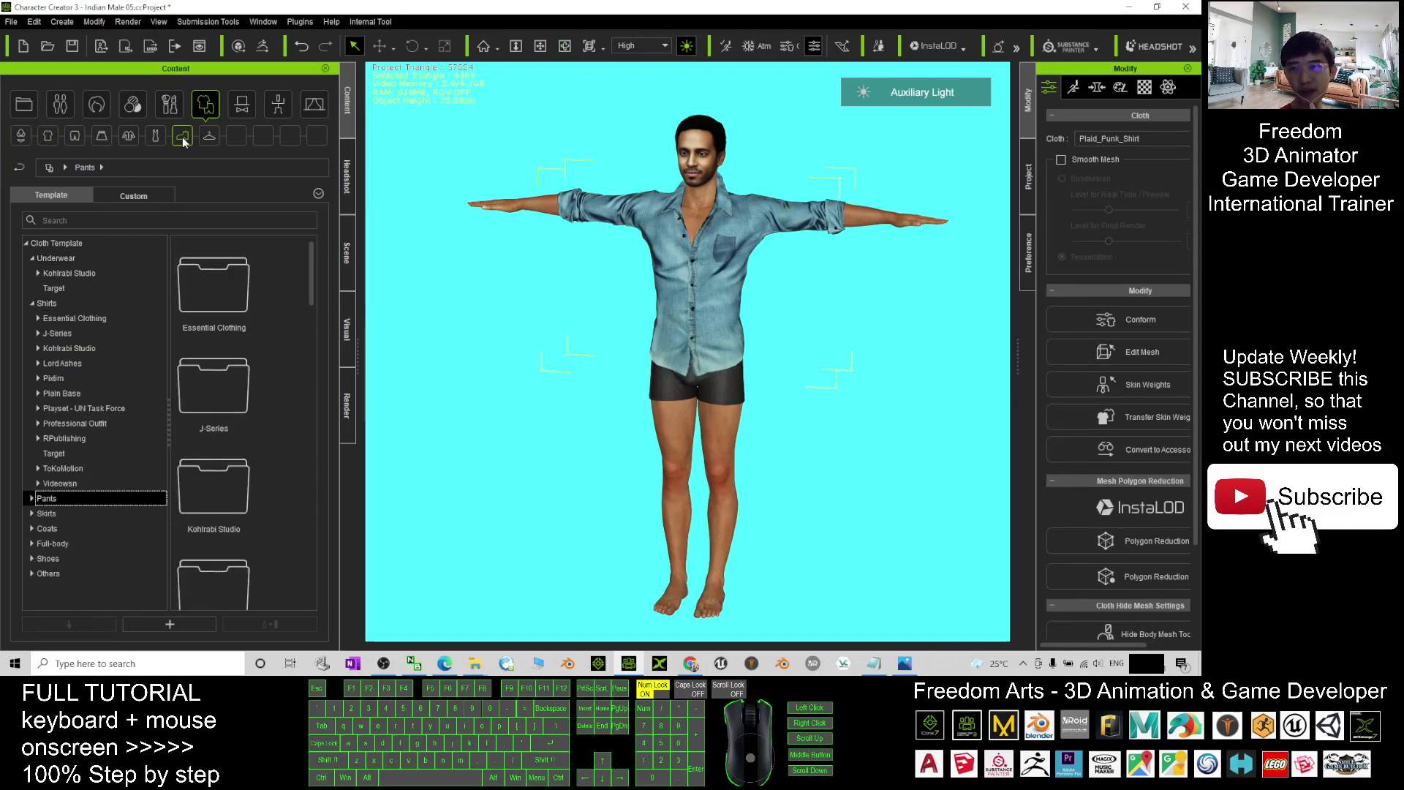
left_click(182, 137)
left_click(74, 136)
left_click_drag(309, 295, 325, 520)
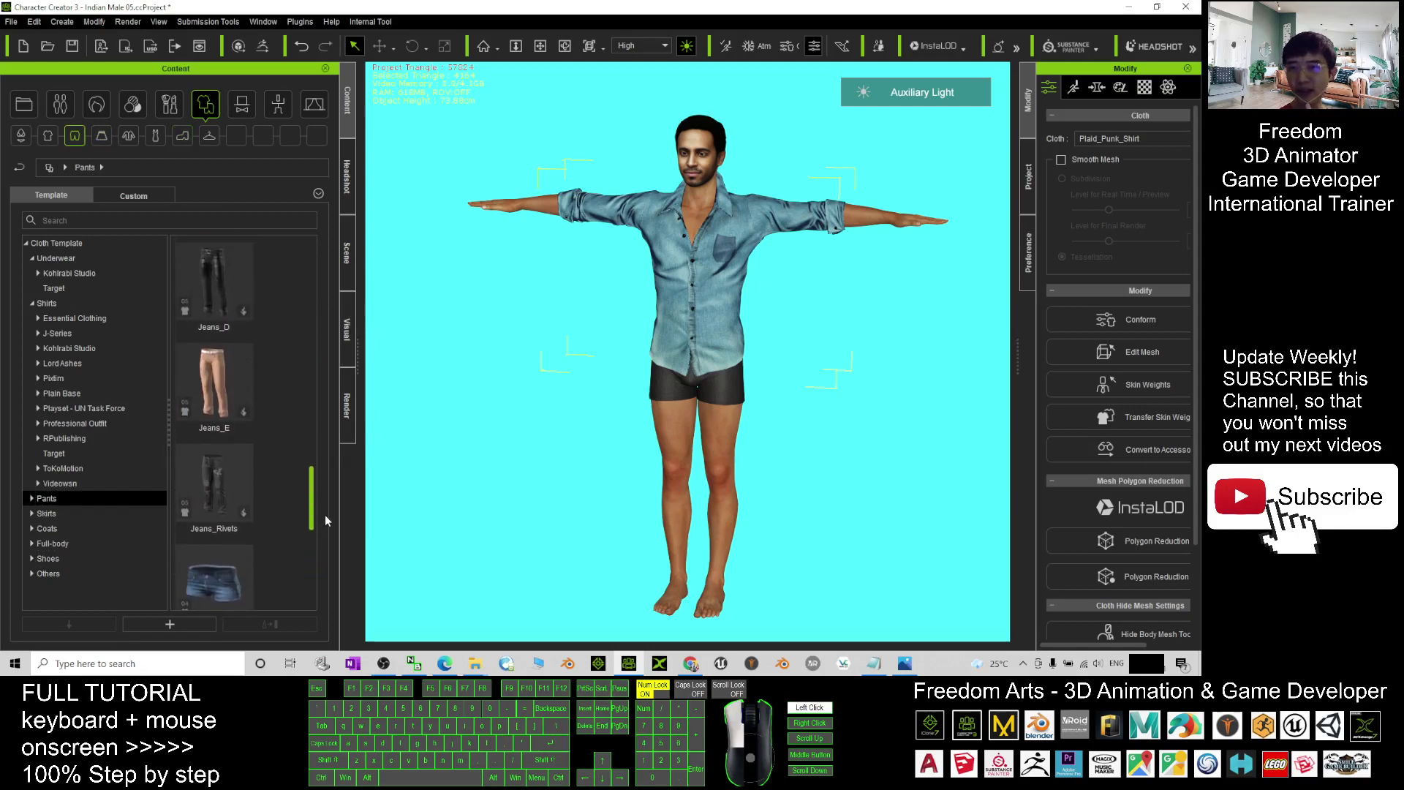
double_click(243, 502)
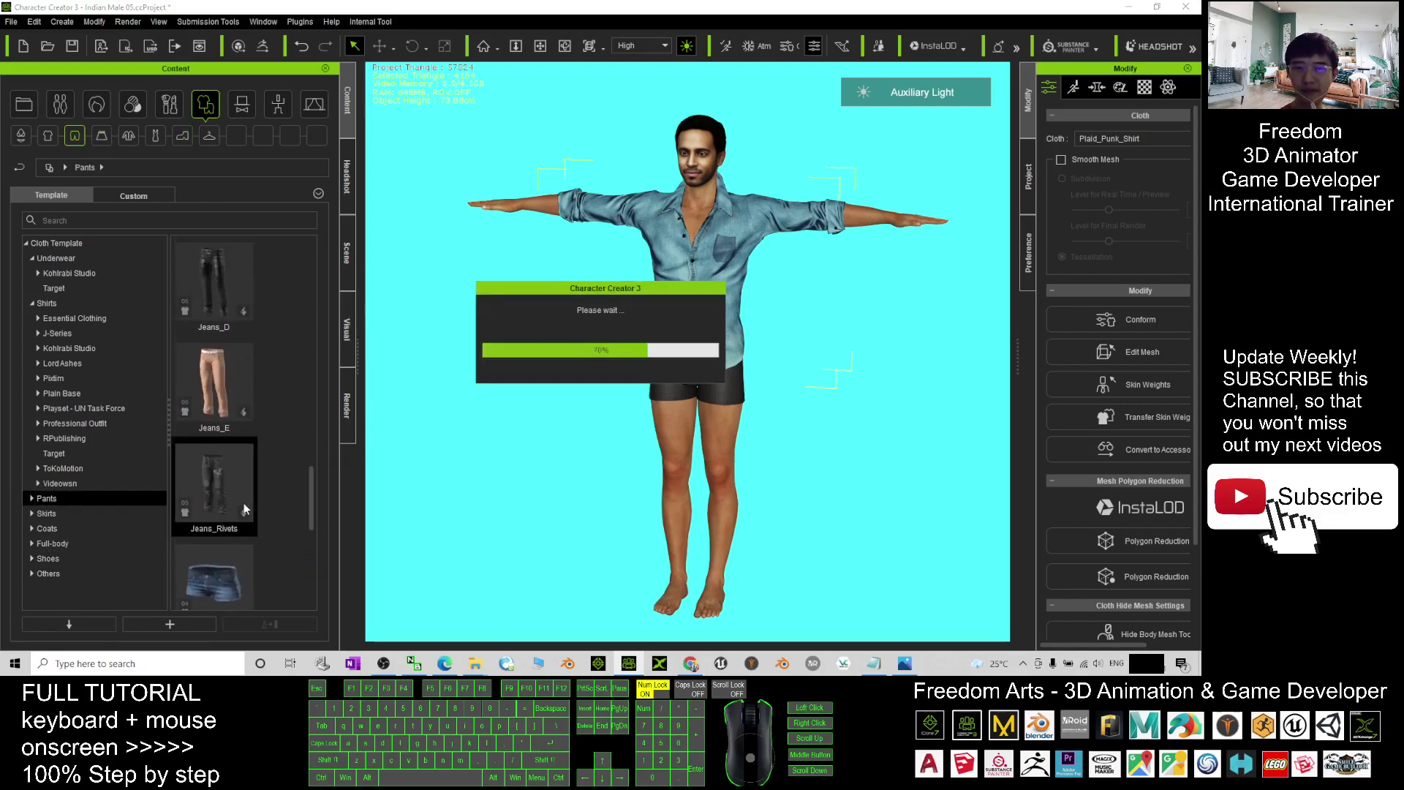
Show the shoe templates and examine the avatar in its shirt and jeans
left_click(182, 136)
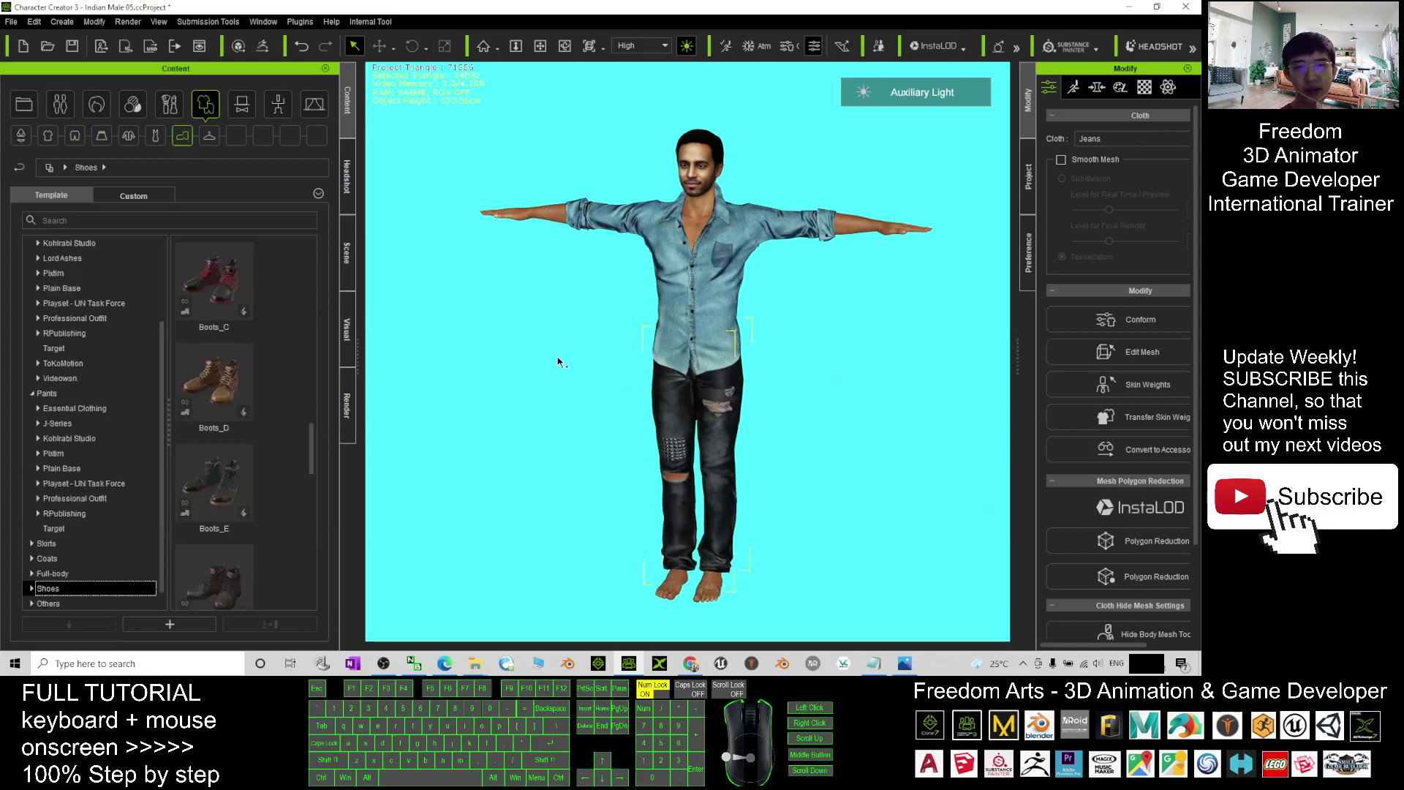
right_click_drag(739, 366, 798, 295)
scroll(798, 295, "up", 7)
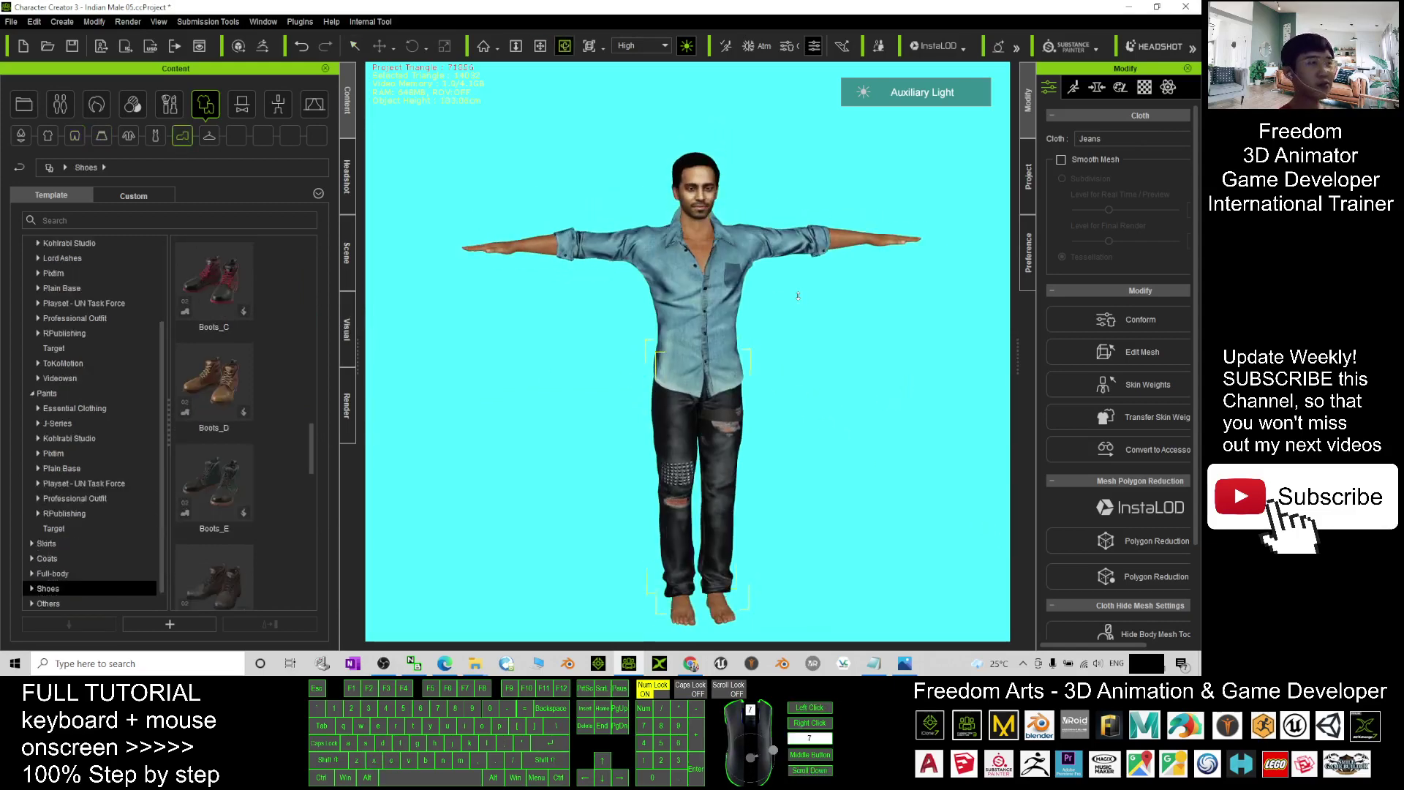
scroll(821, 299, "up", 5)
scroll(862, 304, "down", 5)
left_click_drag(867, 348, 763, 336)
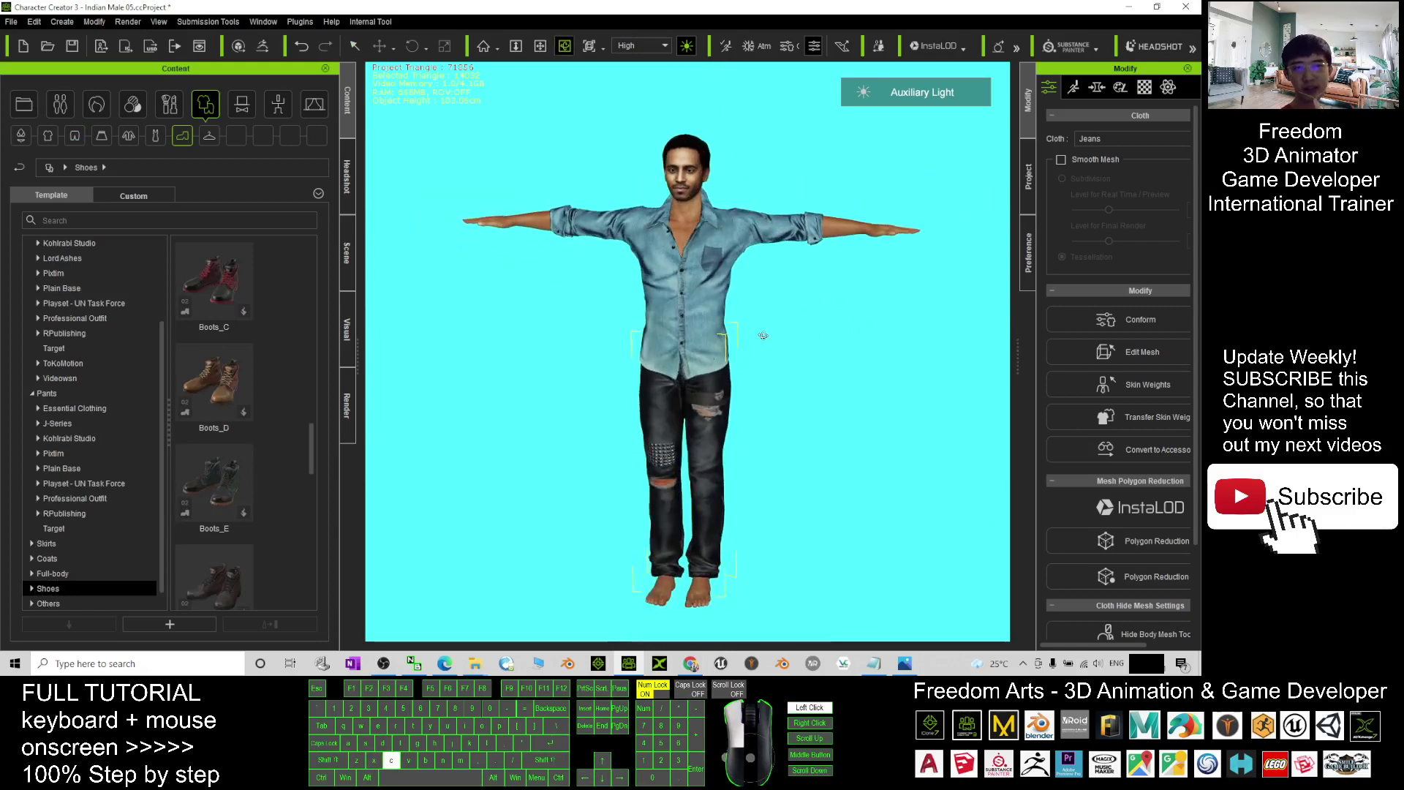
key("q")
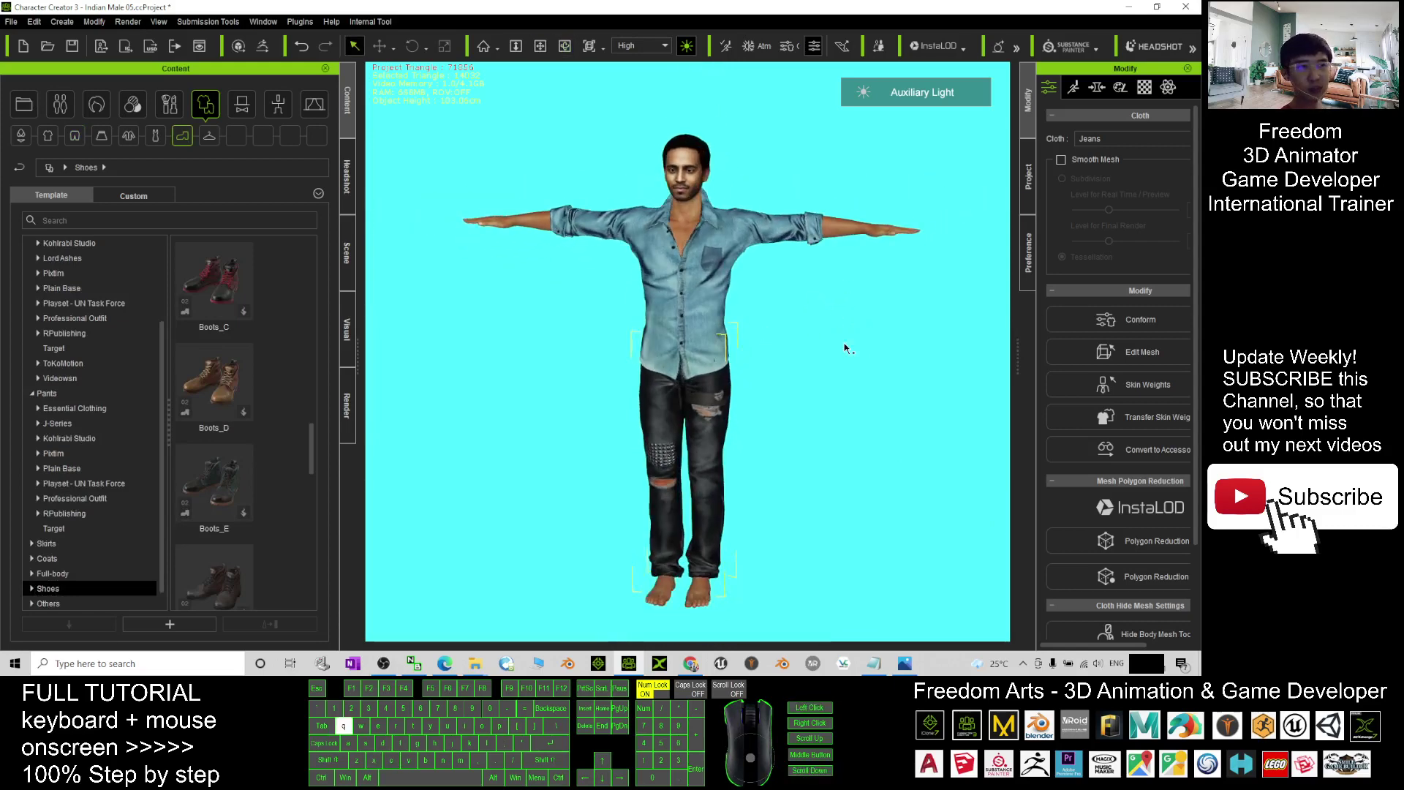
Select the avatar, open its material settings, and widen the panel to show the full material list
left_click(786, 128)
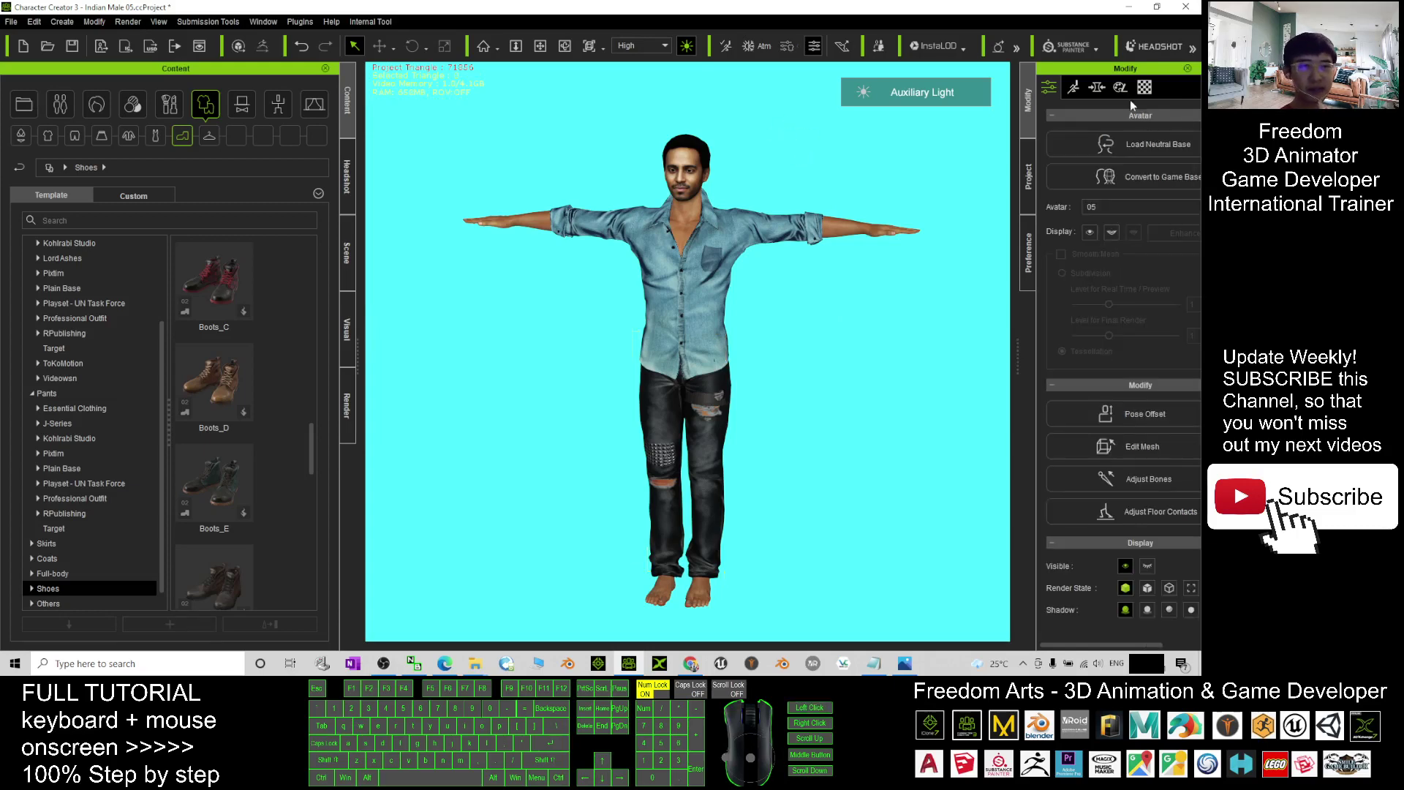
left_click(1144, 87)
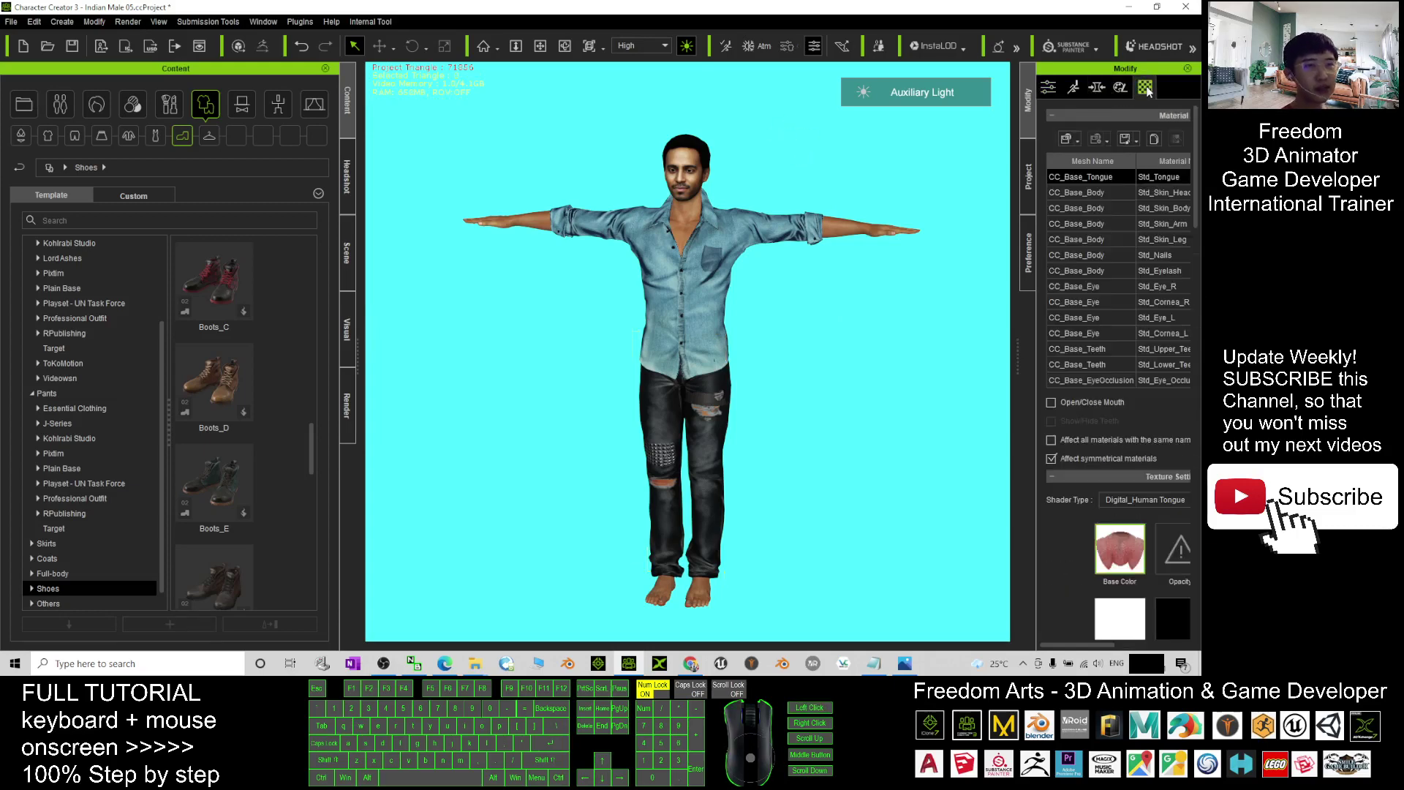
left_click_drag(1019, 347, 918, 346)
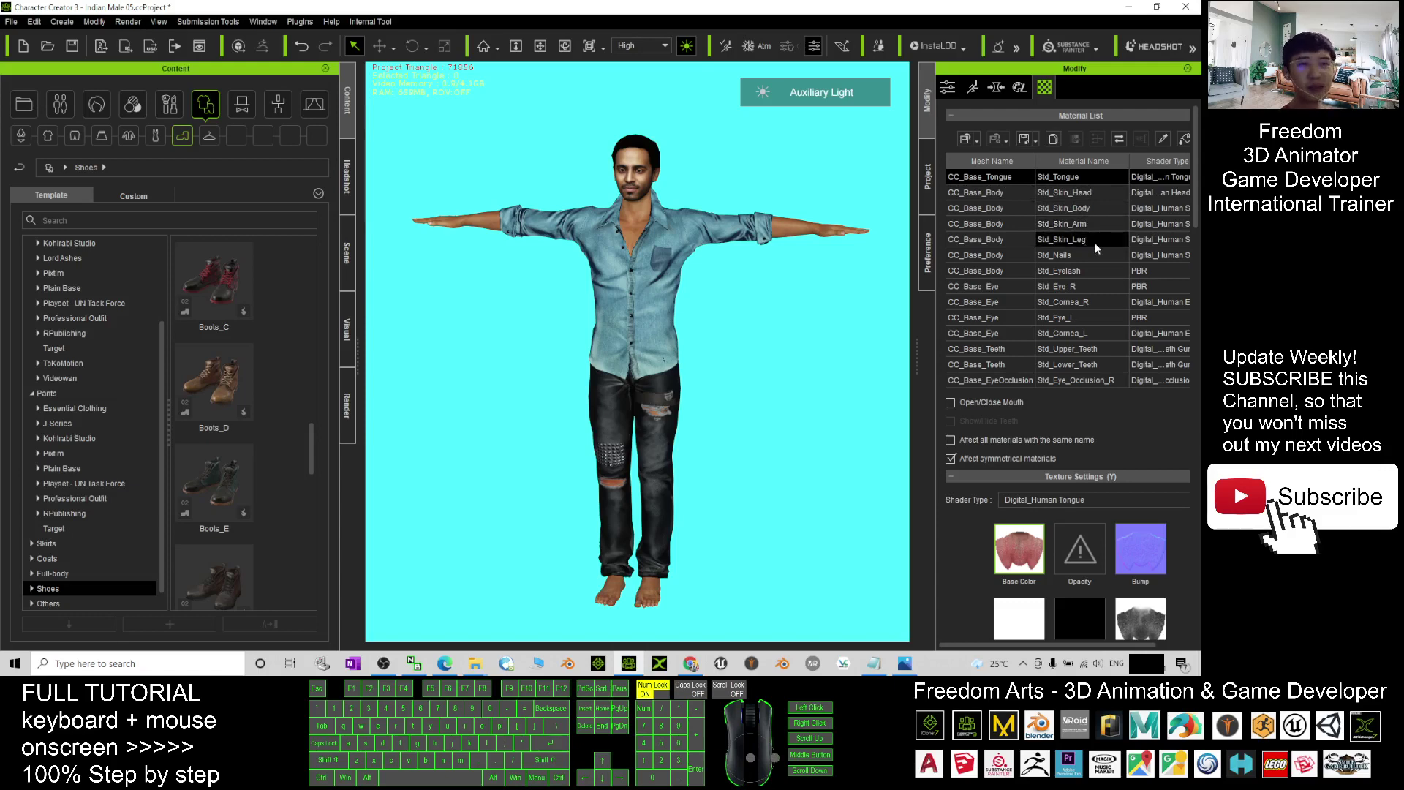
Select the head, body, arm and leg skin materials and set their diffuse color to light salmon #ffaa7f
left_click(1083, 195)
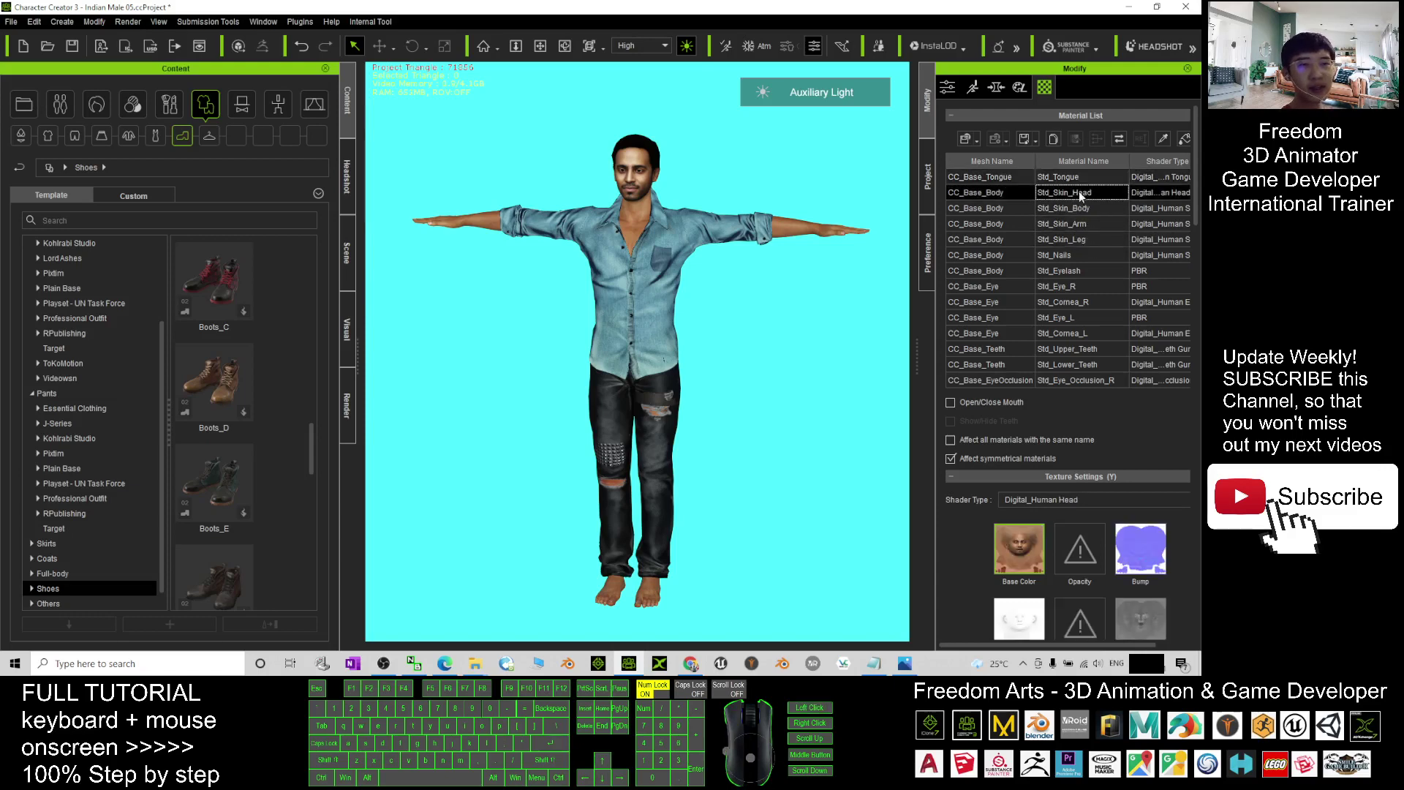
left_click(1085, 241, "shift")
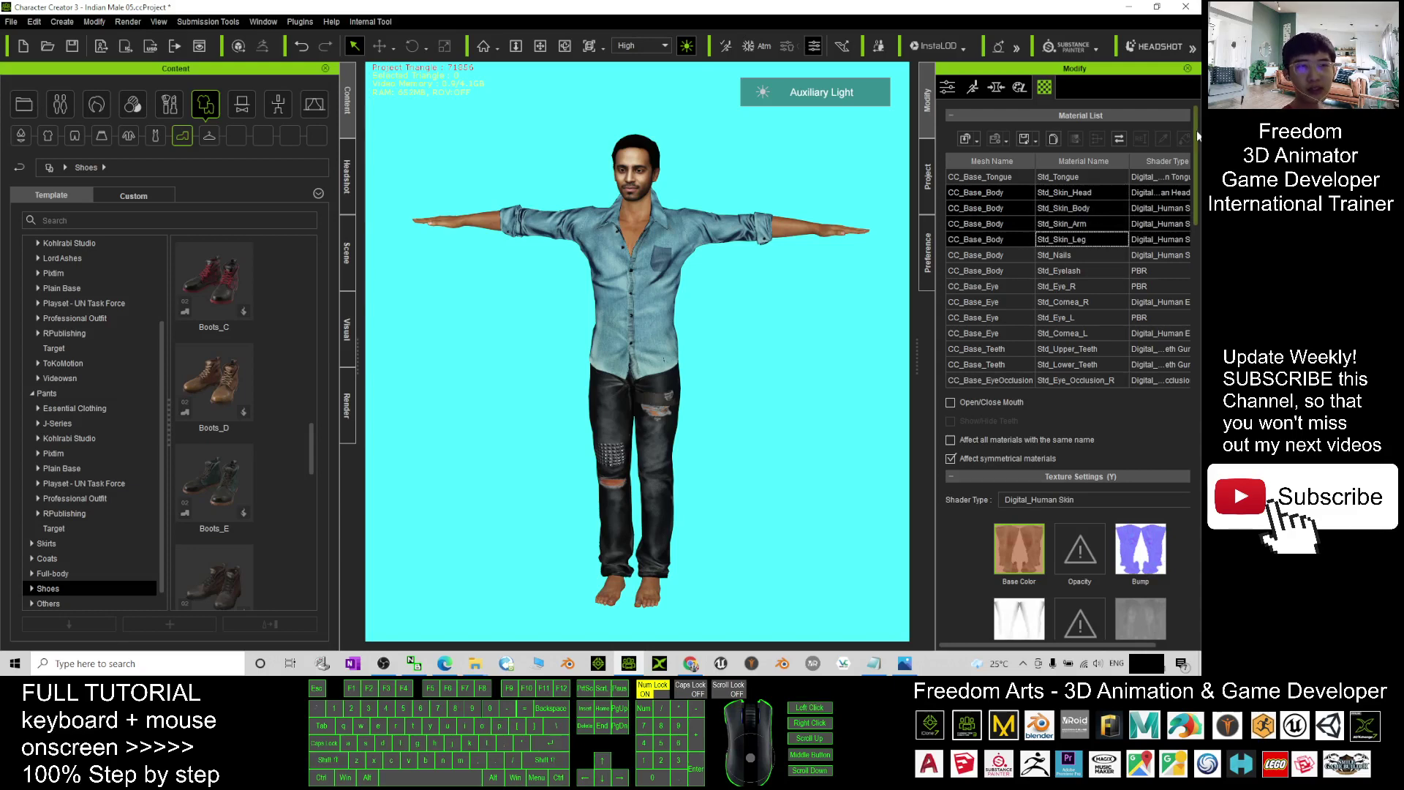
scroll(1000, 463, "down", 10)
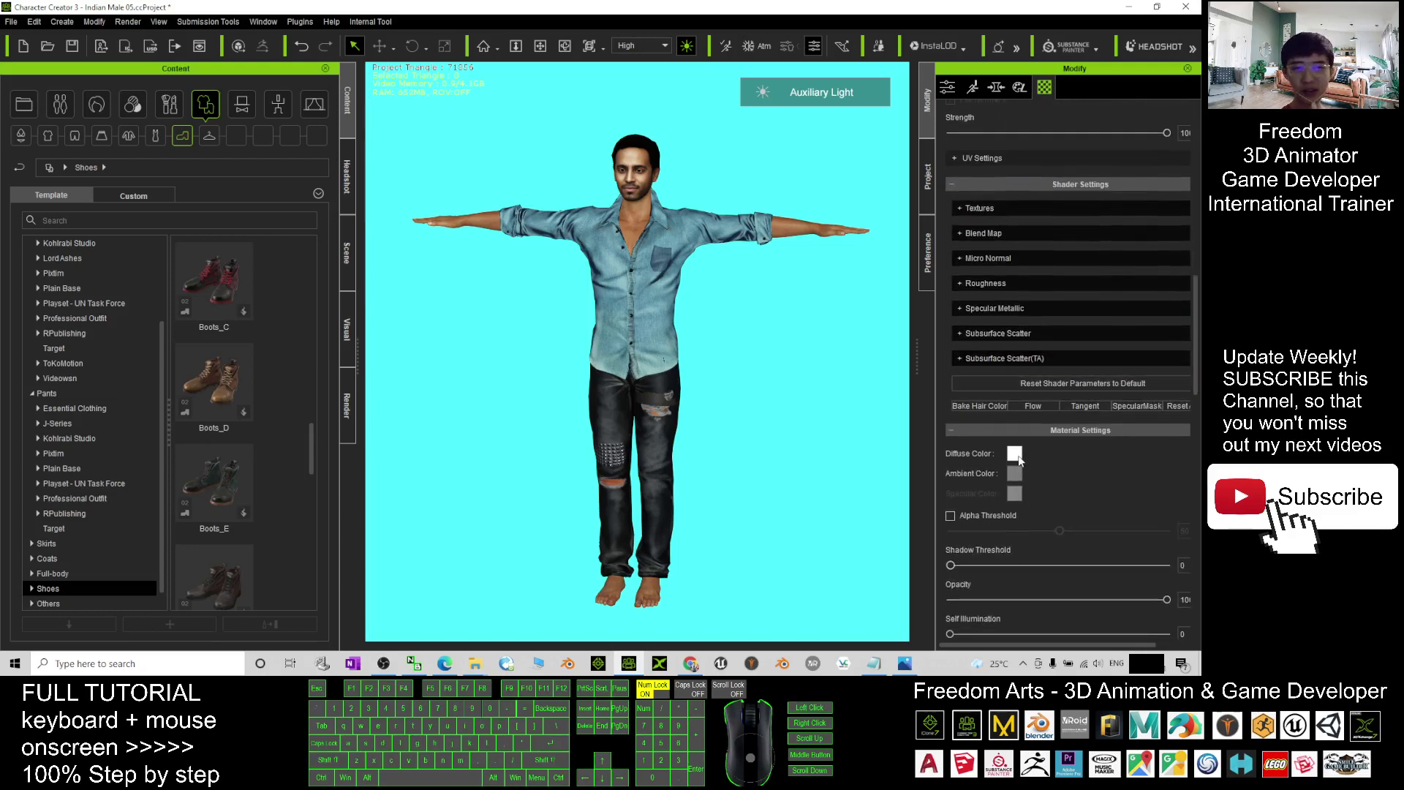
left_click(1014, 454)
left_click_drag(630, 188, 1012, 185)
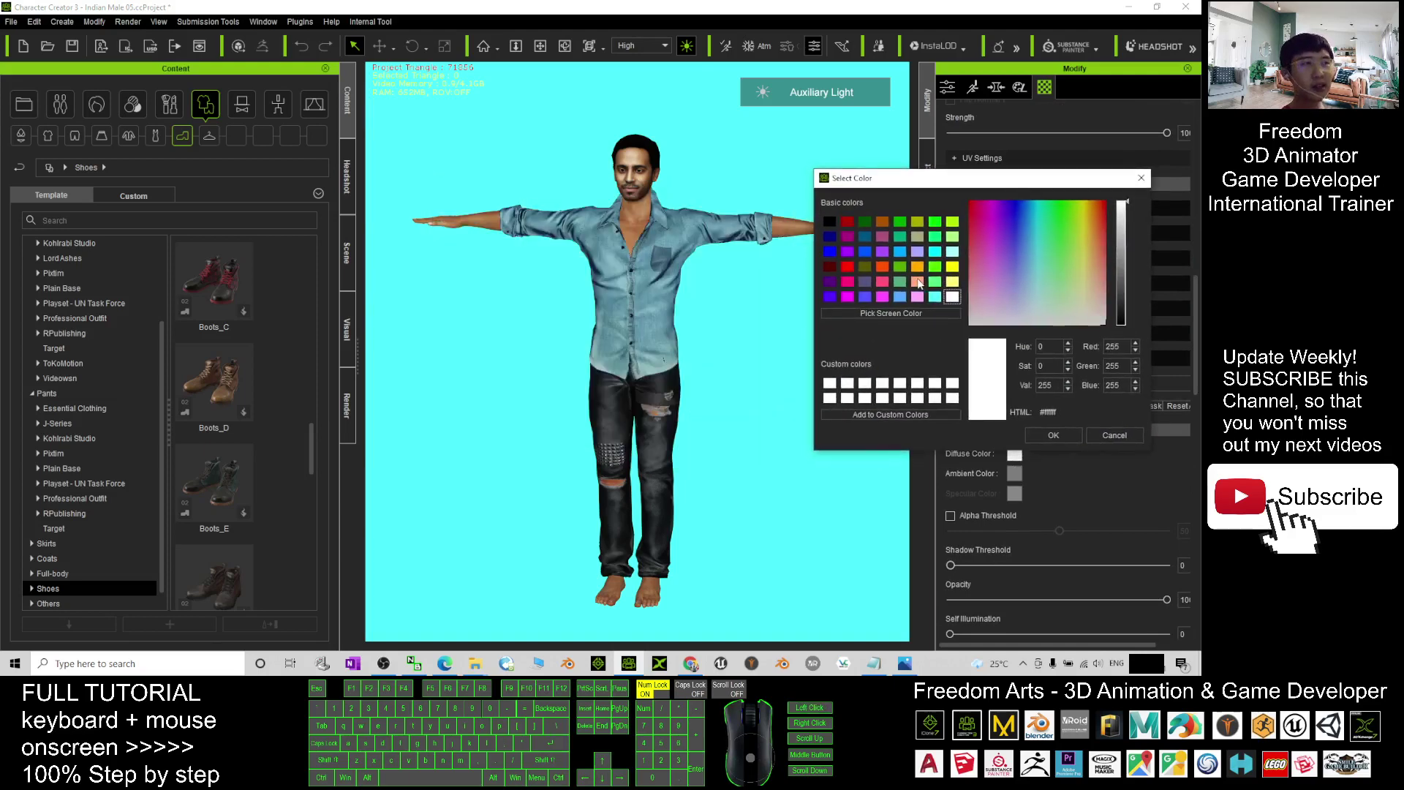
left_click(918, 283)
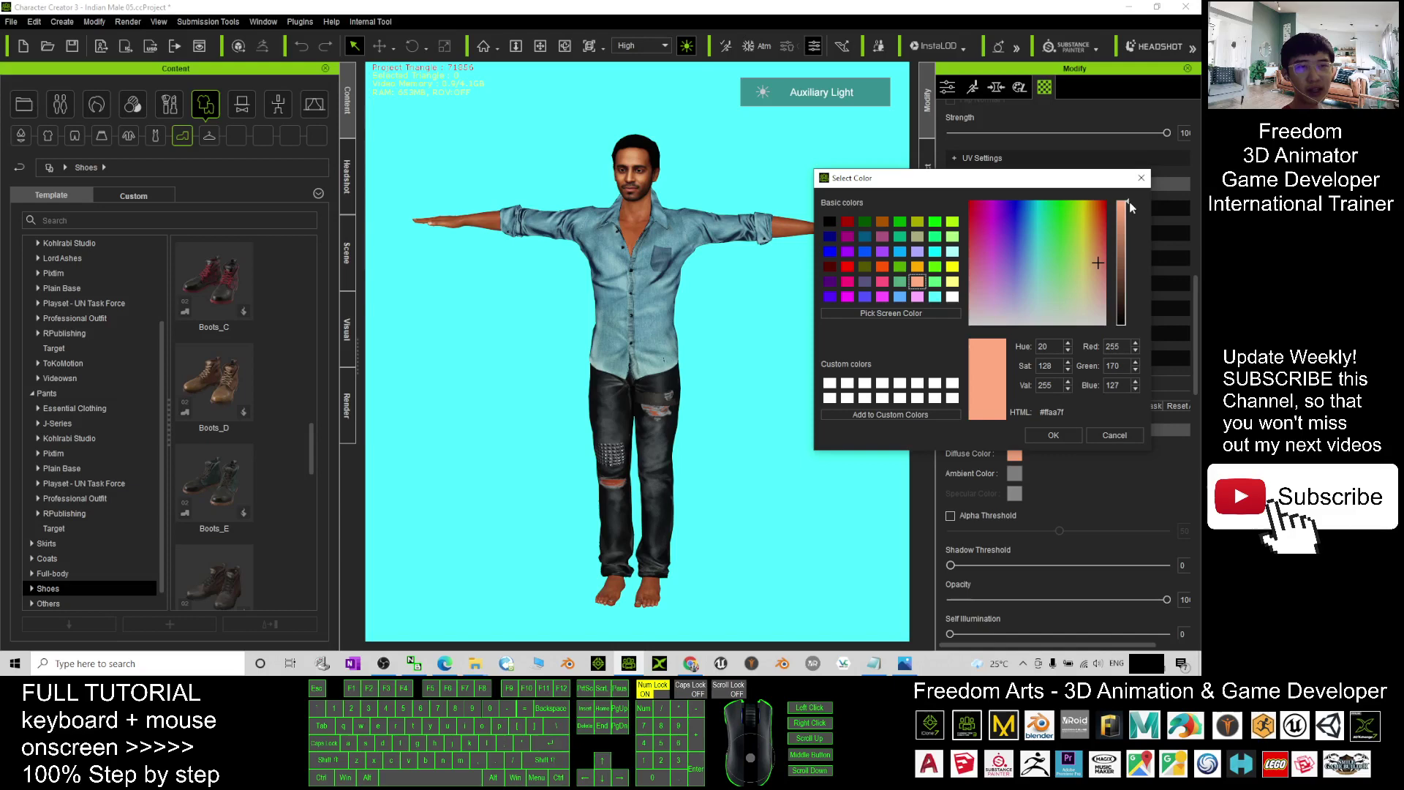
Darken the diffuse color of the selected skin materials to brown #55382a
left_click_drag(1127, 207, 1126, 281)
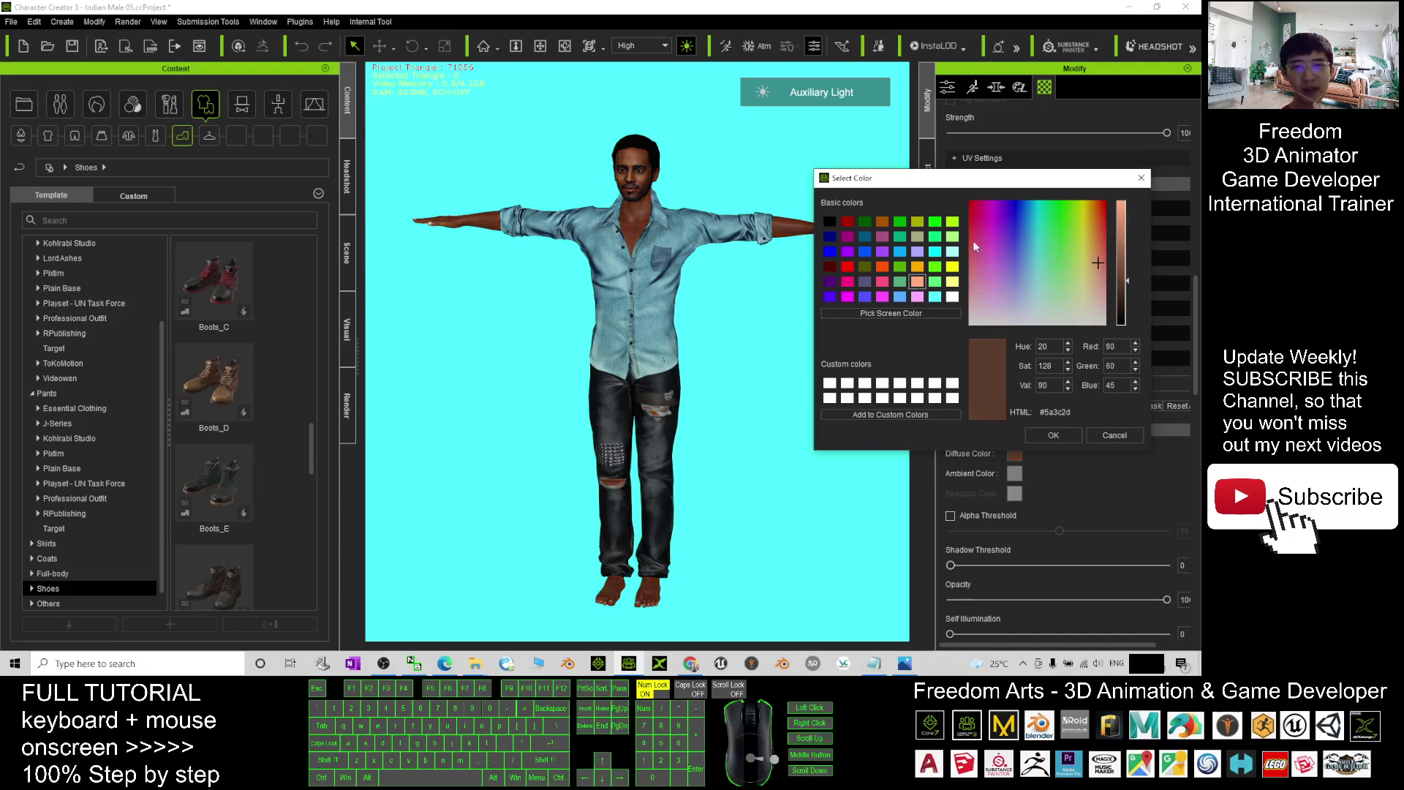
left_click_drag(1128, 280, 1131, 310)
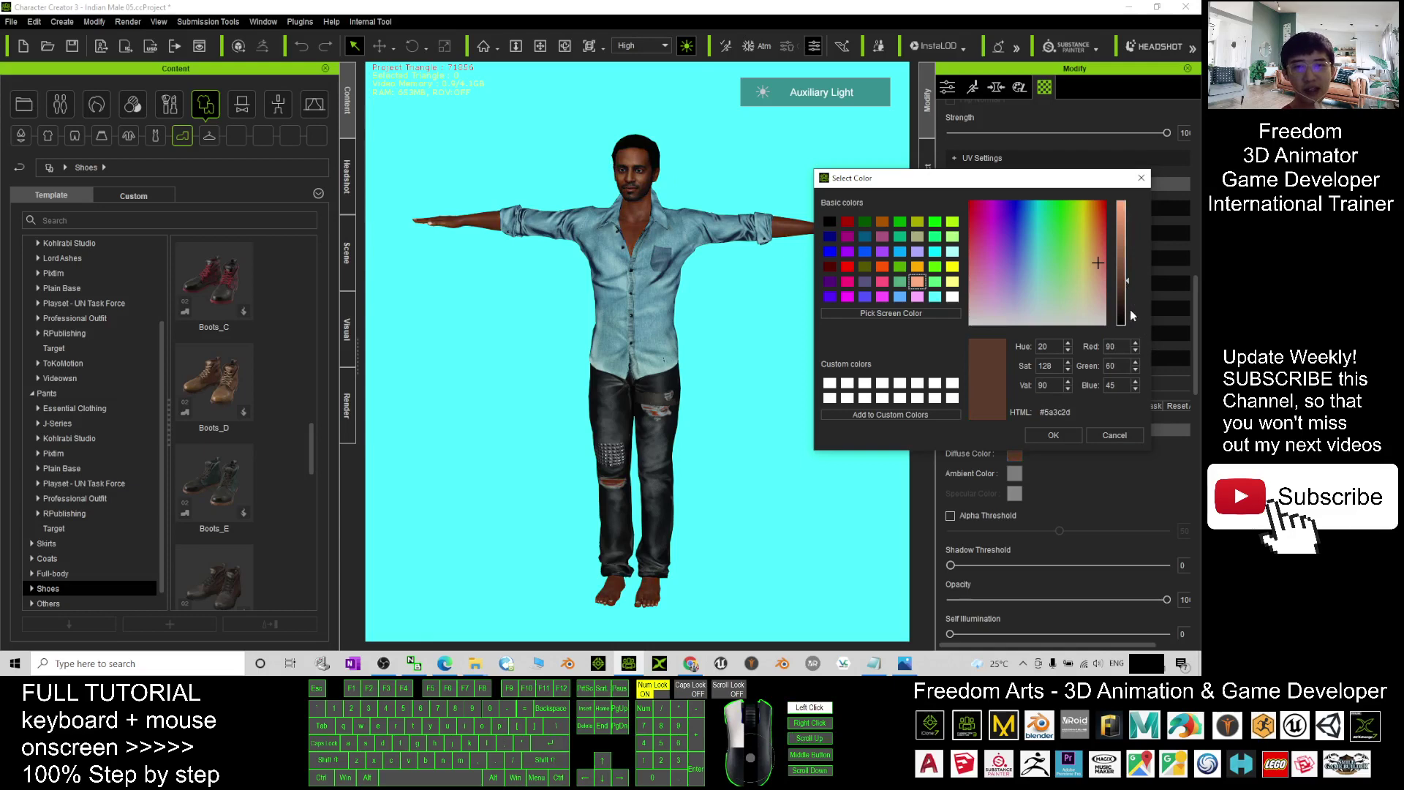
left_click(1129, 304)
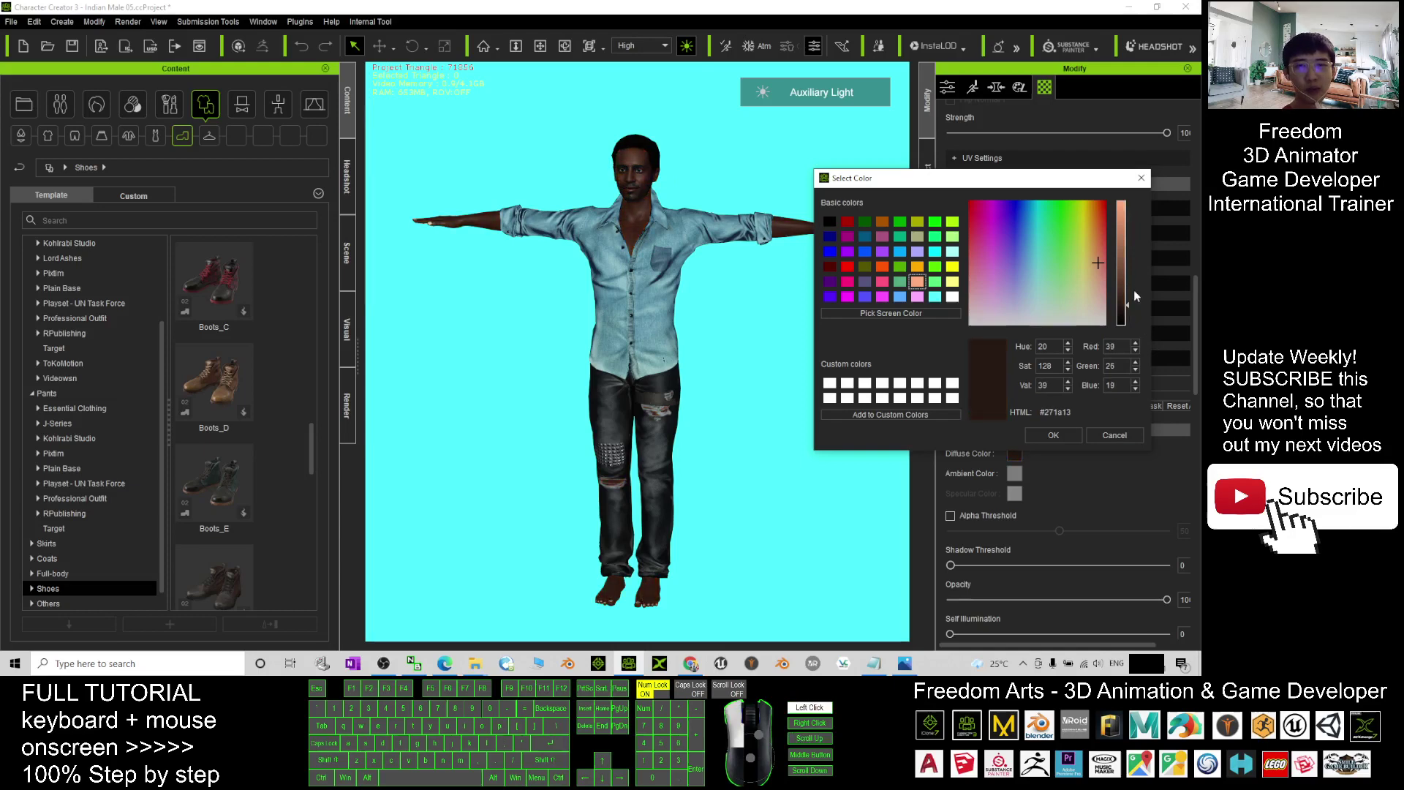
left_click(1054, 436)
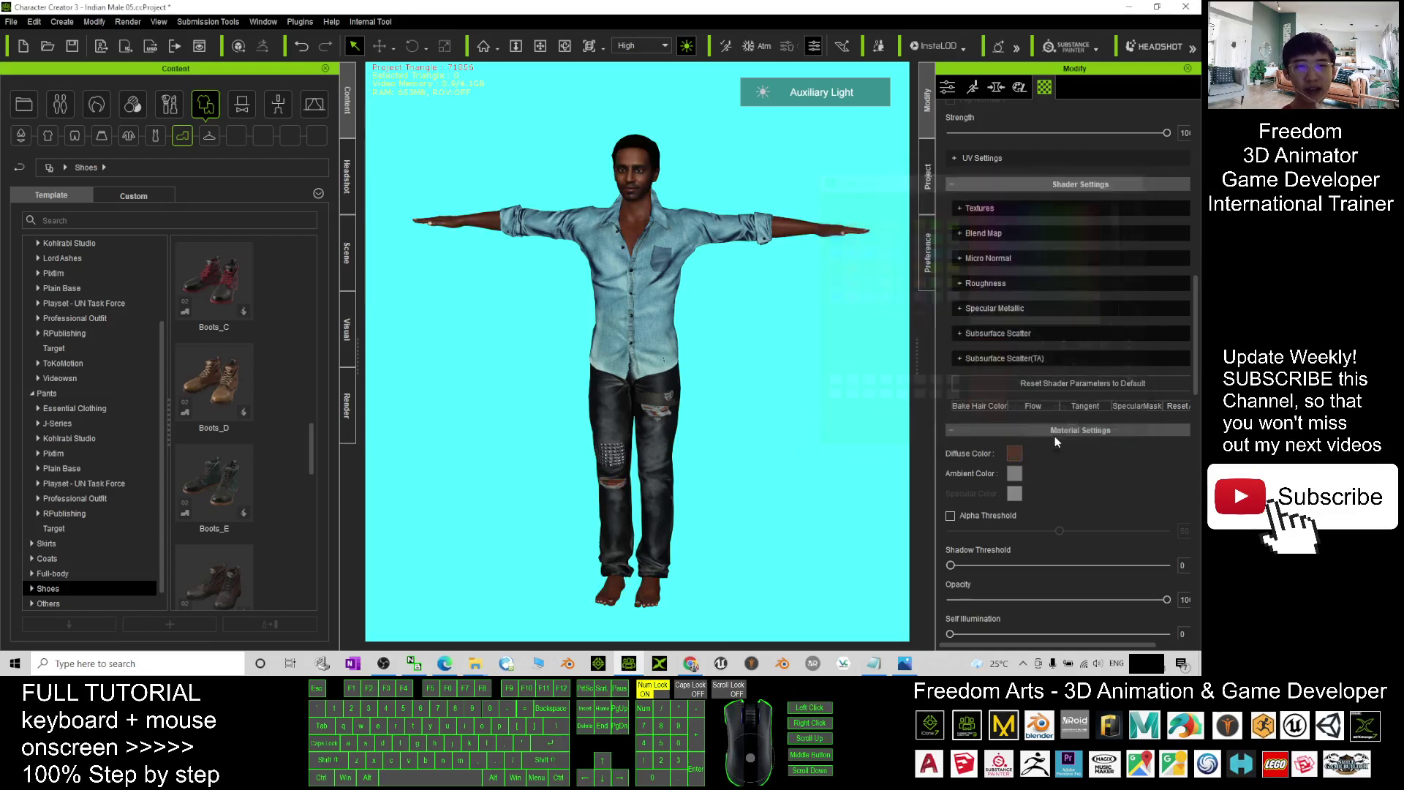
Switch to Chrome to view the South Asia map image and return to Character Creator 3
scroll(647, 387, "up", 1)
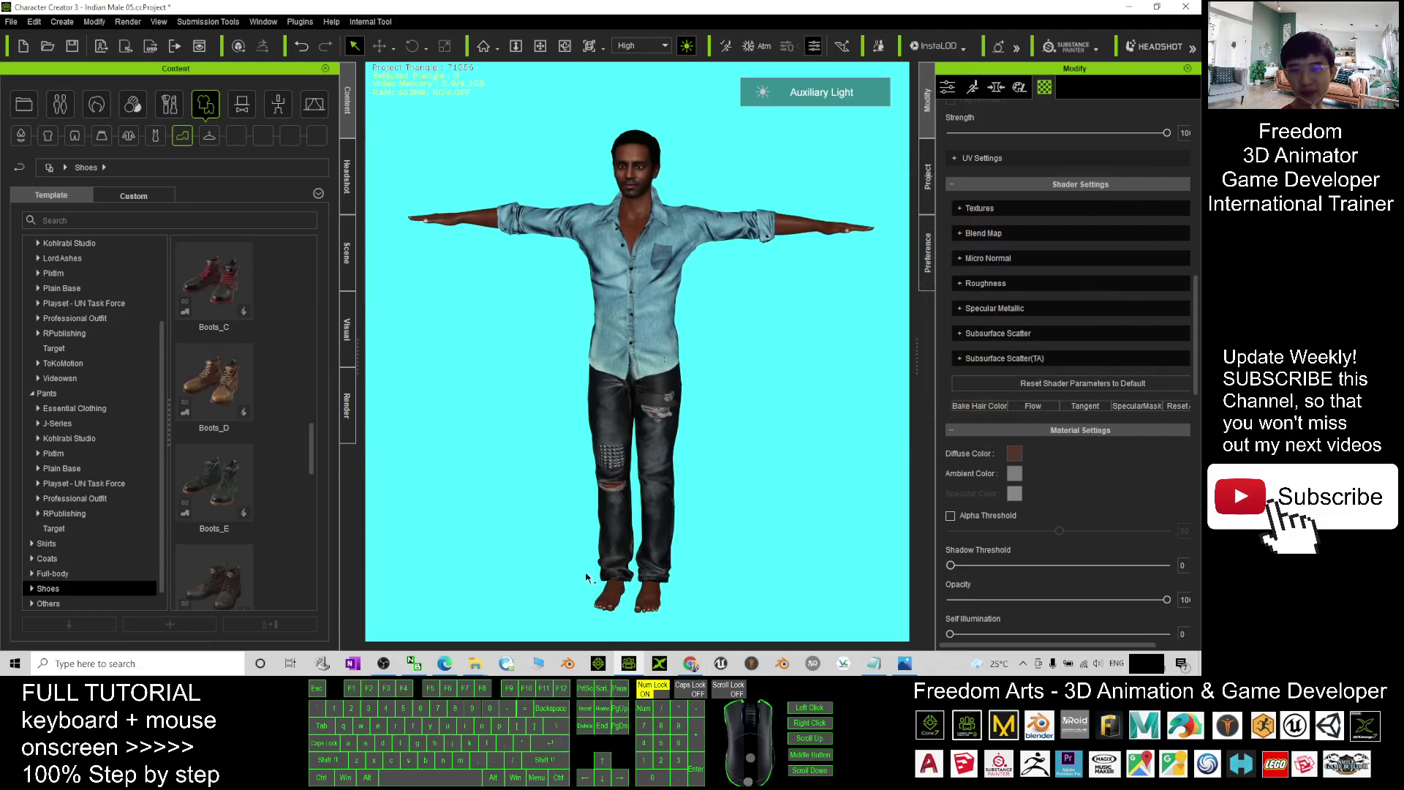
left_click(691, 663)
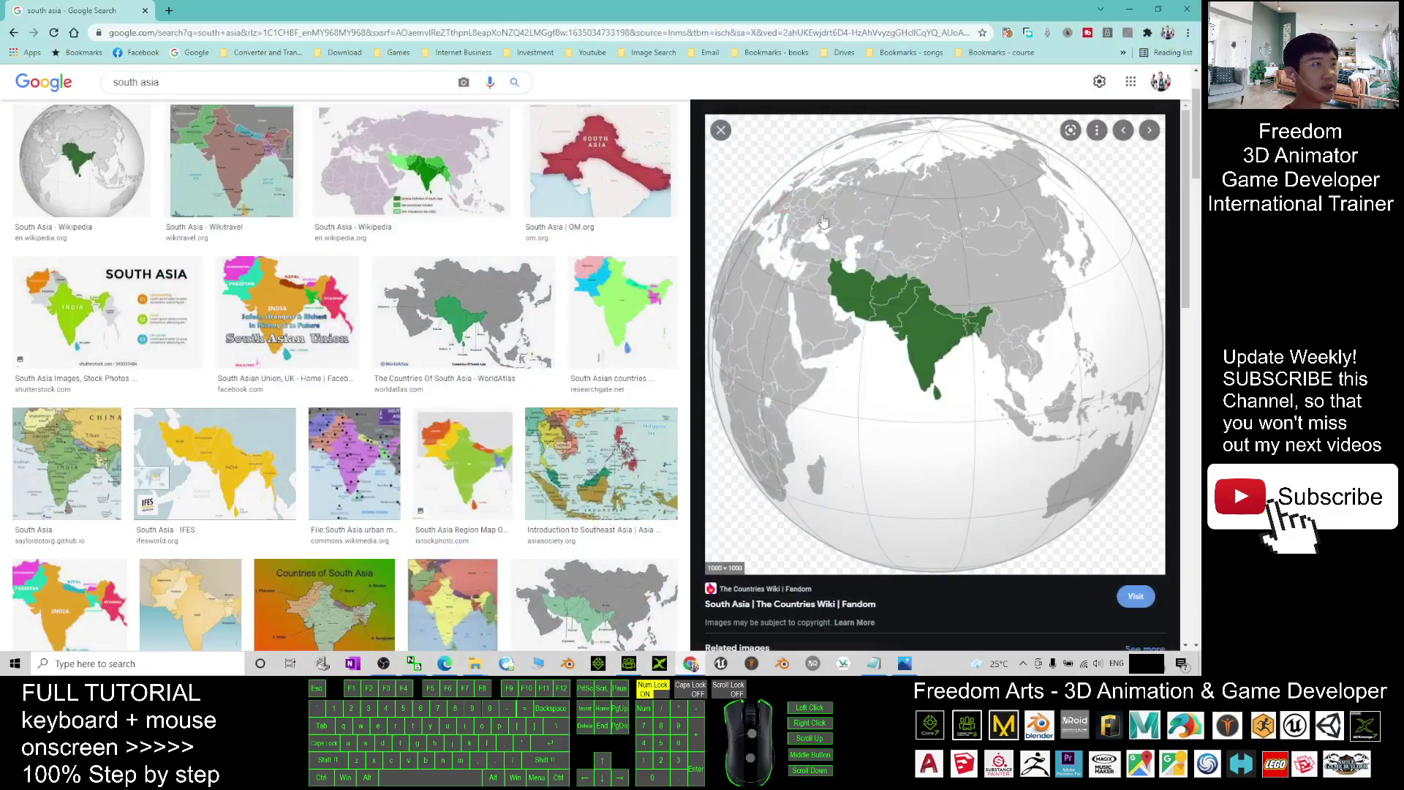
left_click(1129, 9)
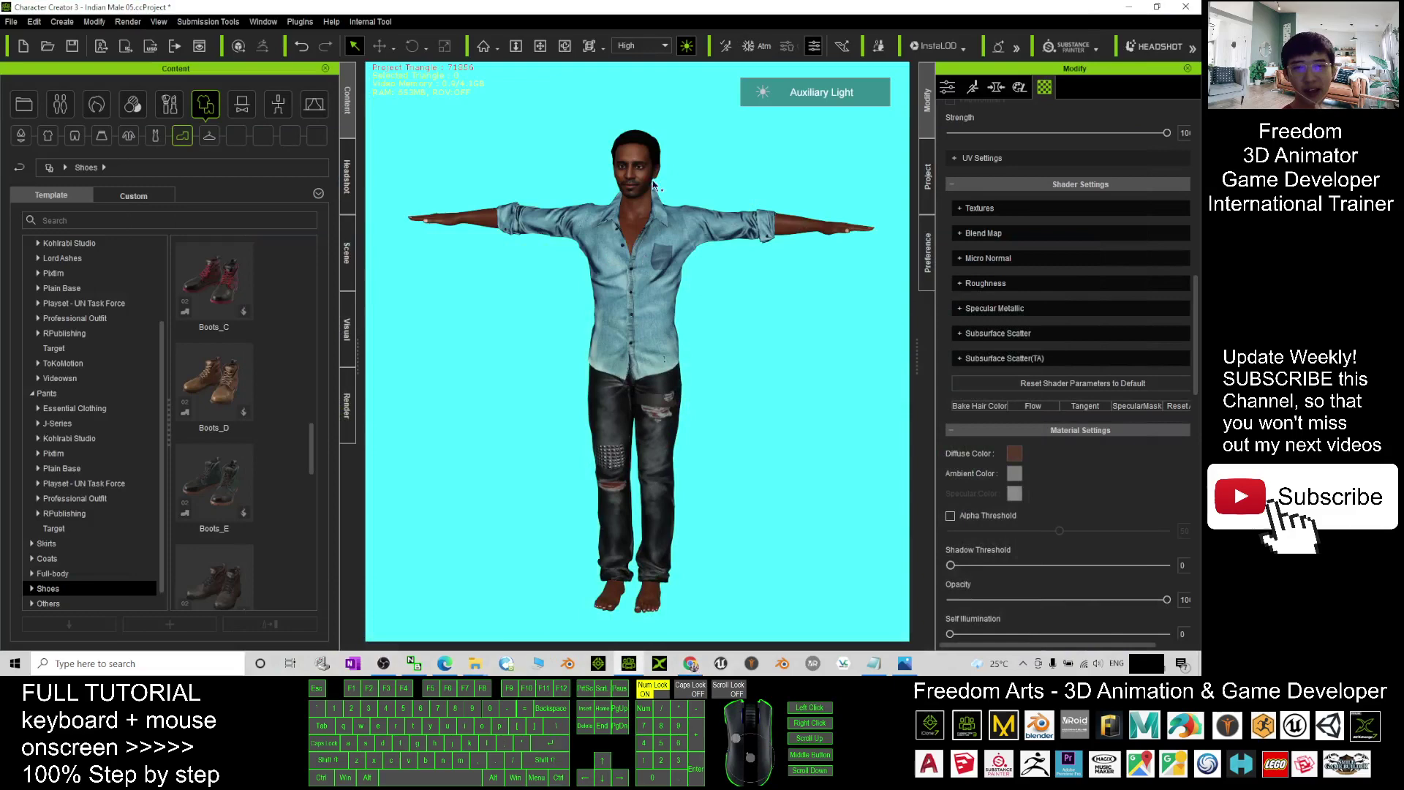
Set the diffuse color of the selected skin materials to a deeper brown, #482f23
left_click(1019, 454)
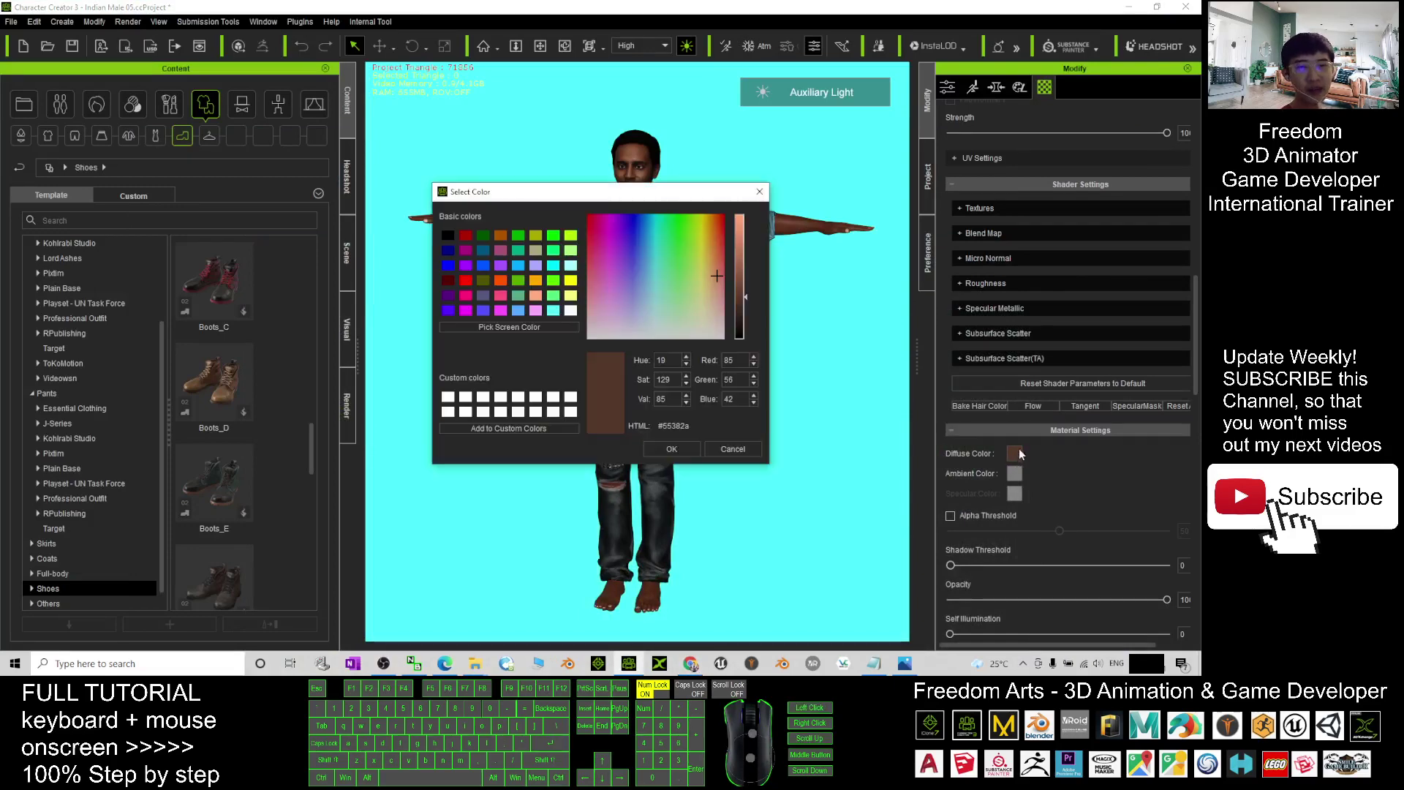
left_click_drag(641, 189, 999, 195)
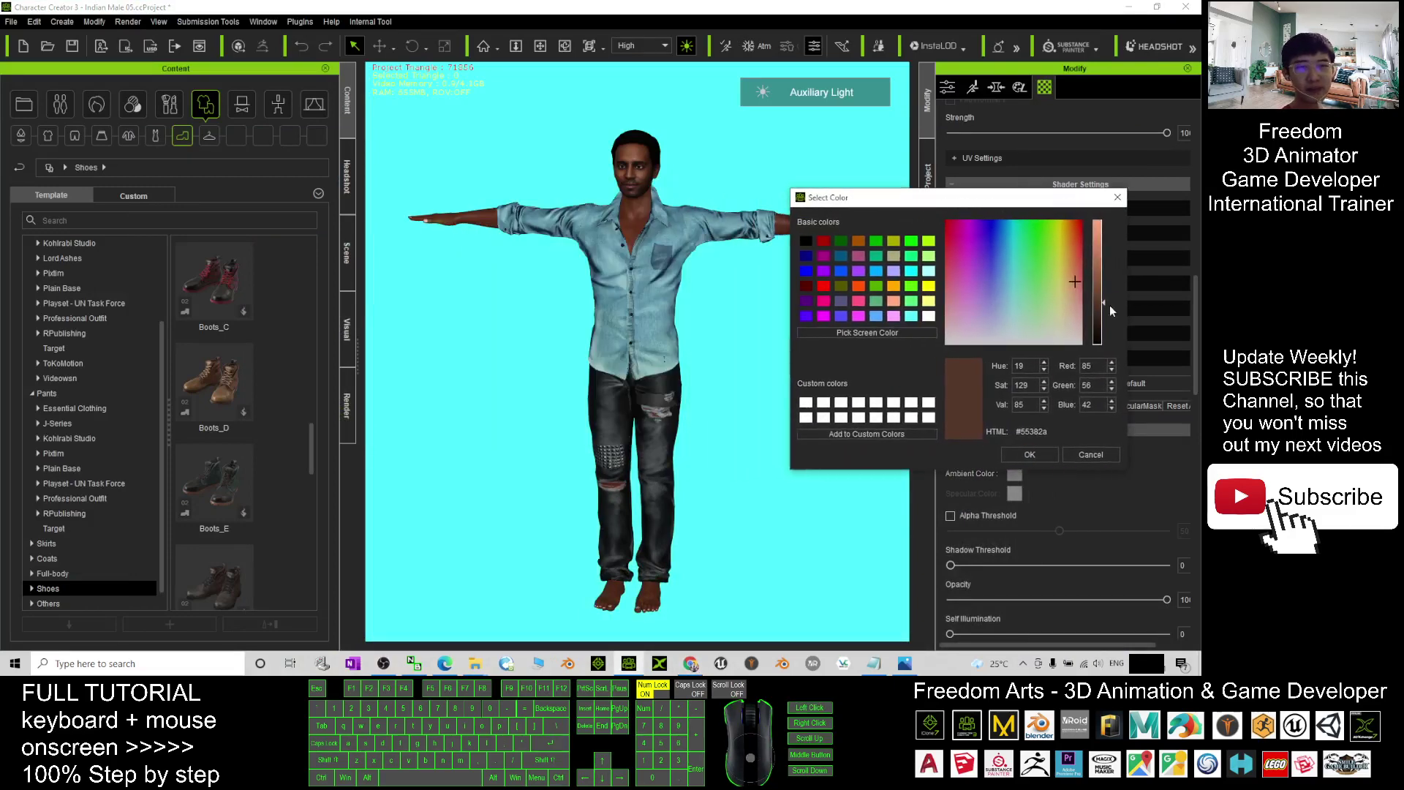
mouse_move(1108, 305)
left_mouse_down()
mouse_move(1107, 235)
mouse_move(1110, 314)
left_mouse_up()
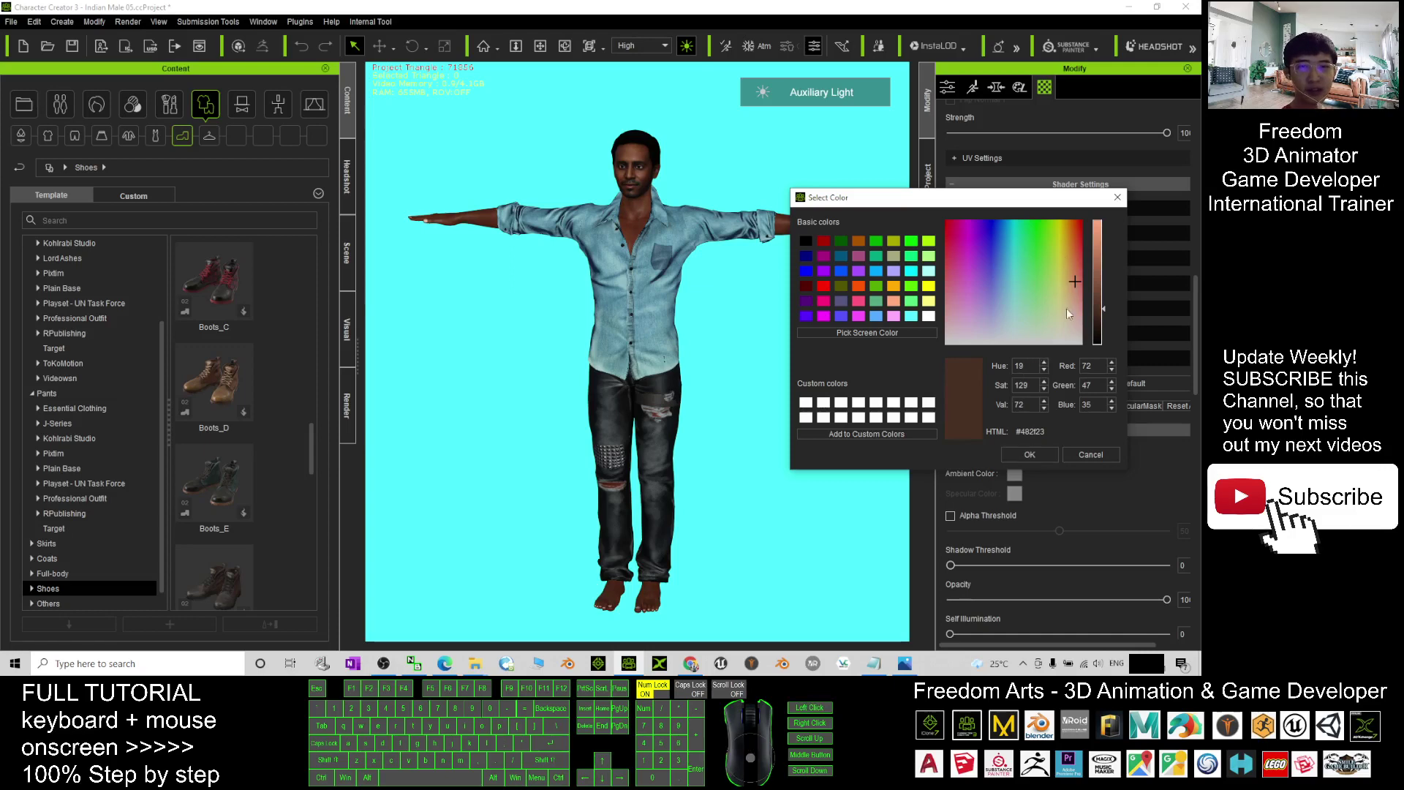
left_click(1029, 454)
Add the Boots_D shoes from the shoe templates to the avatar
scroll(743, 317, "up", 4)
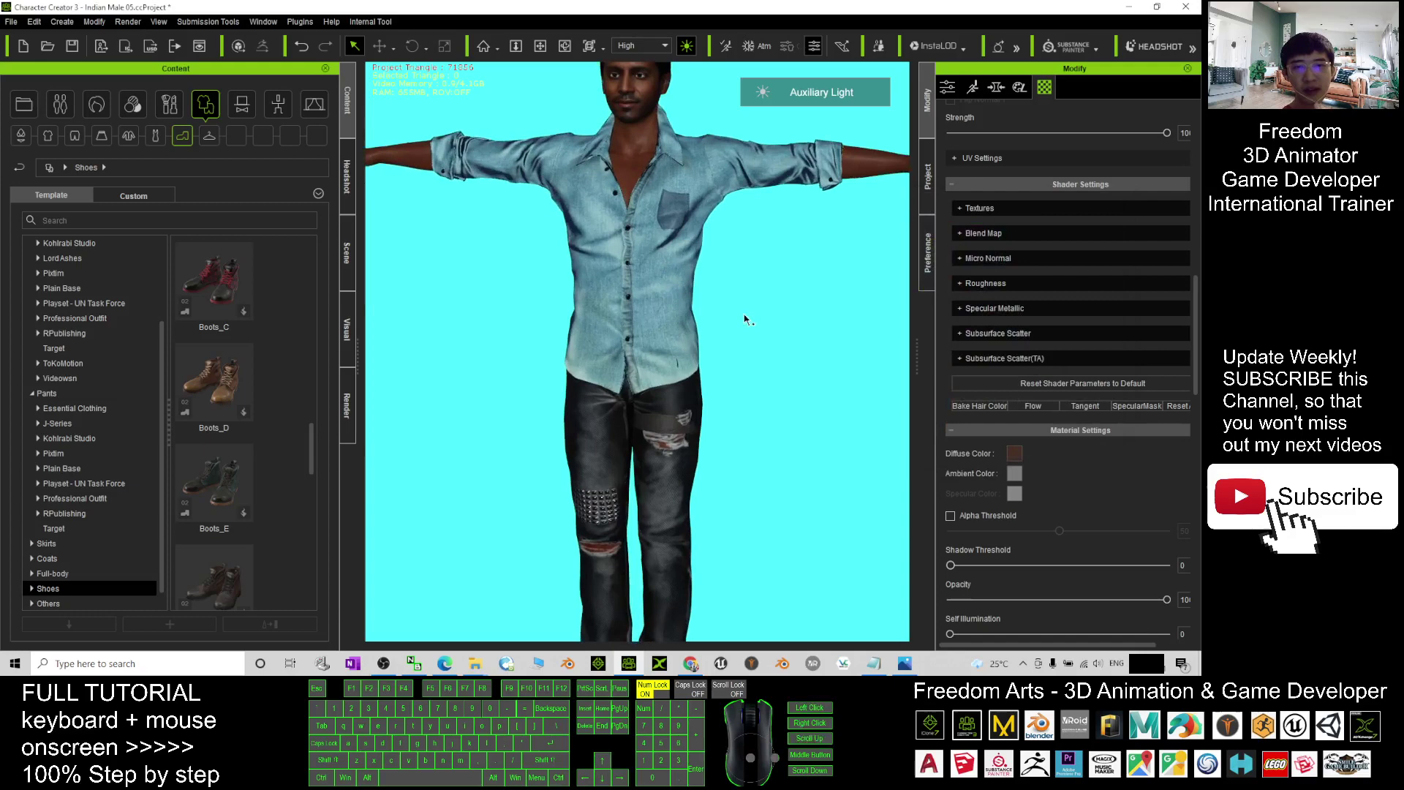
key("x")
left_click_drag(792, 411, 794, 603)
scroll(794, 585, "up", 5)
scroll(793, 585, "down", 6)
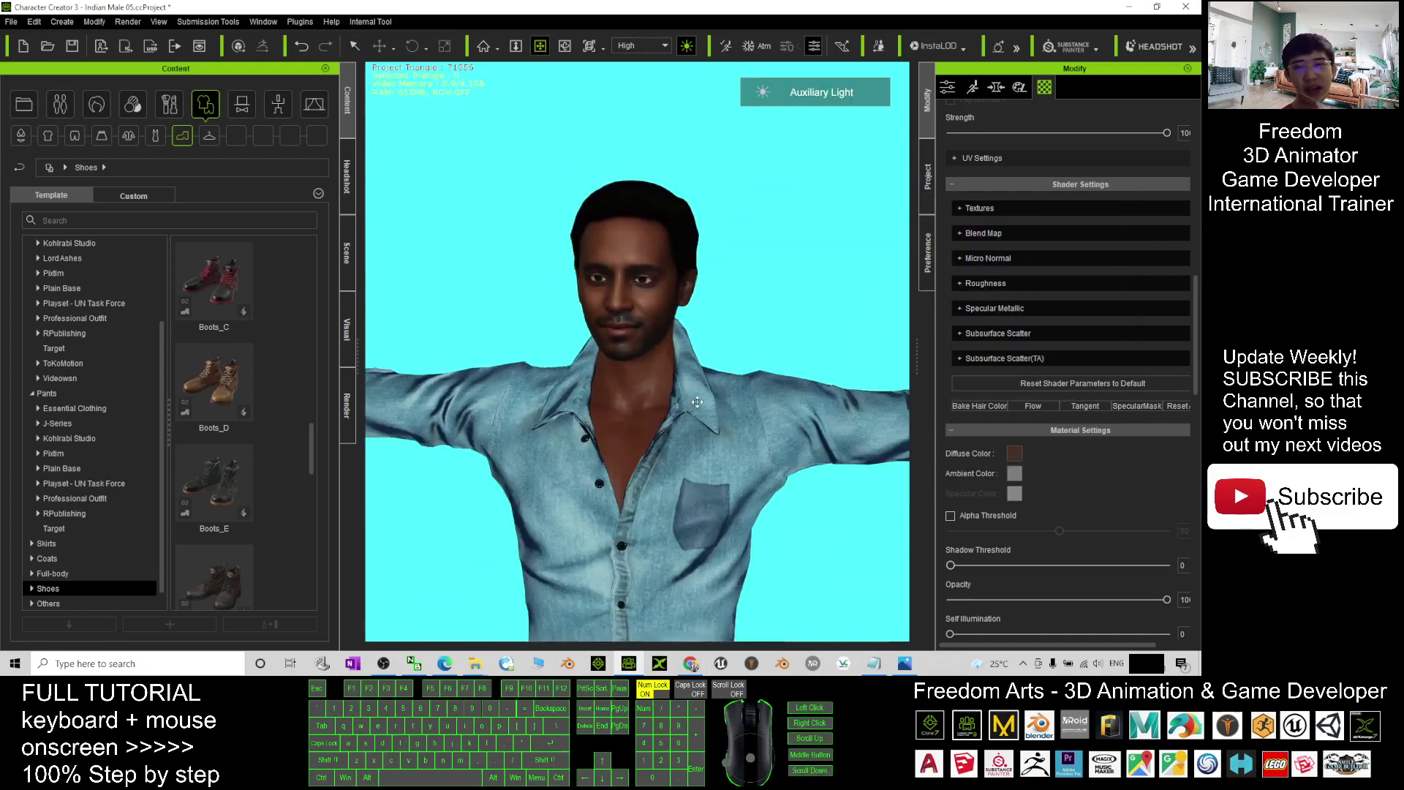
double_click(212, 380)
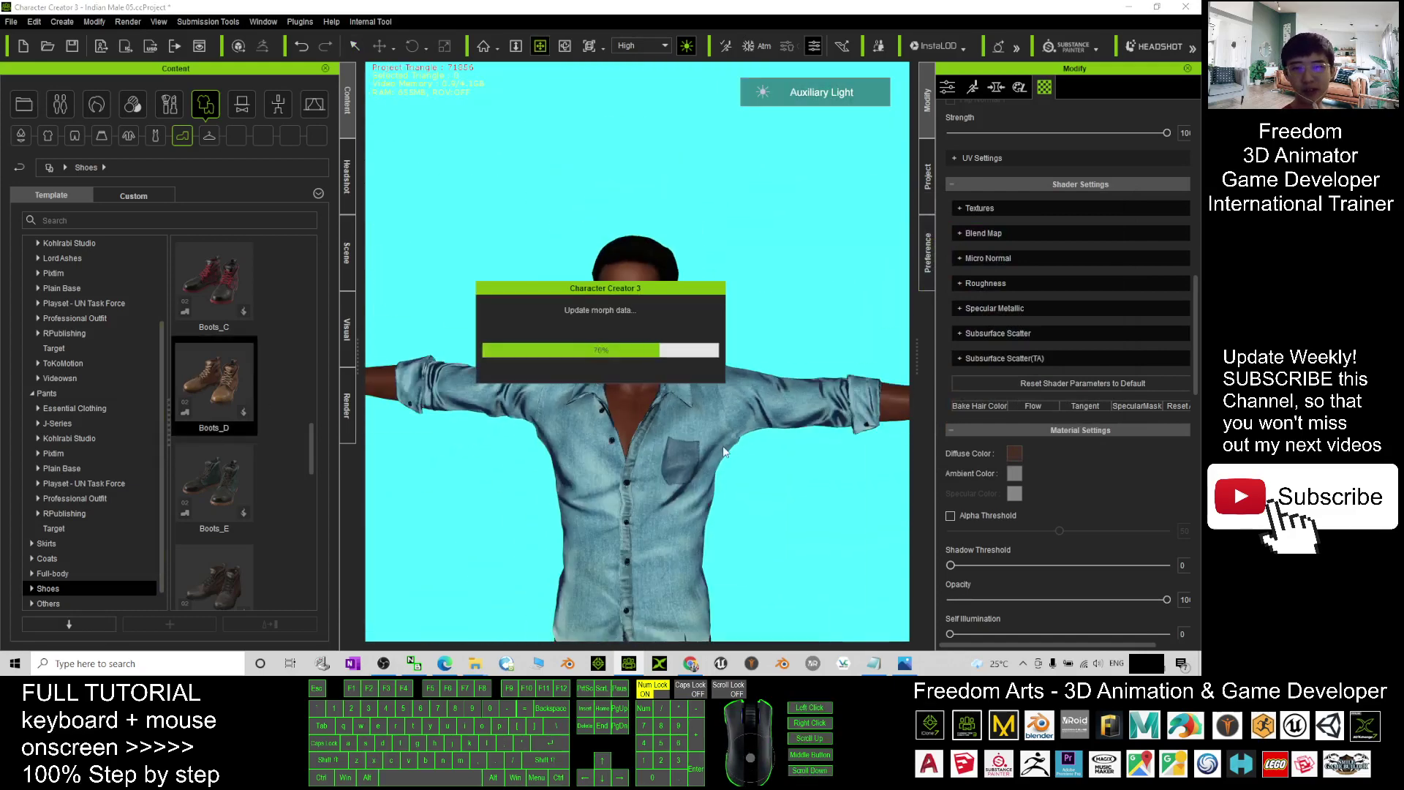
scroll(724, 448, "down", 4)
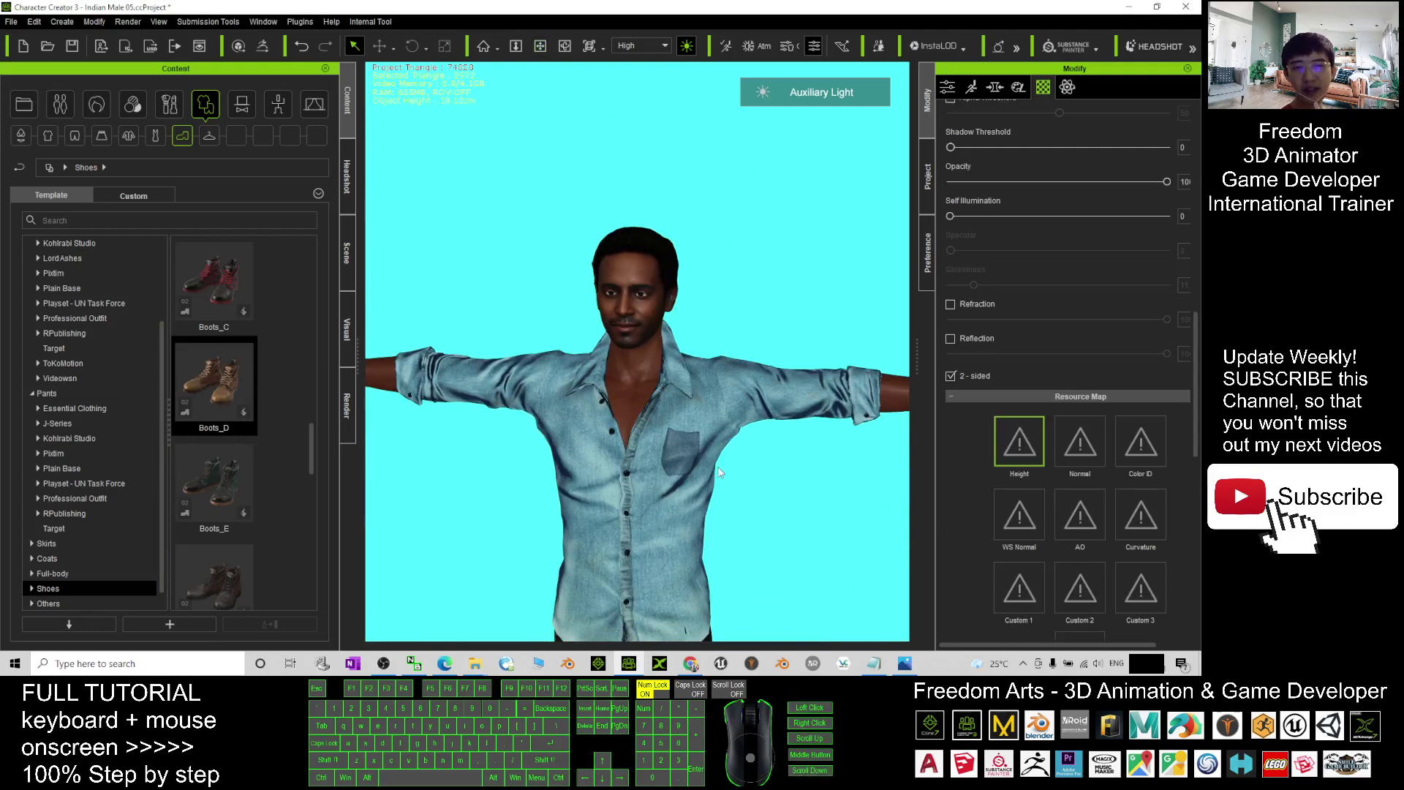
Examine the dressed avatar at a distance and its face and shirt up close from several angles
scroll(788, 506, "down", 3)
key("x")
left_click_drag(775, 485, 776, 317)
key("c")
scroll(776, 316, "up", 6)
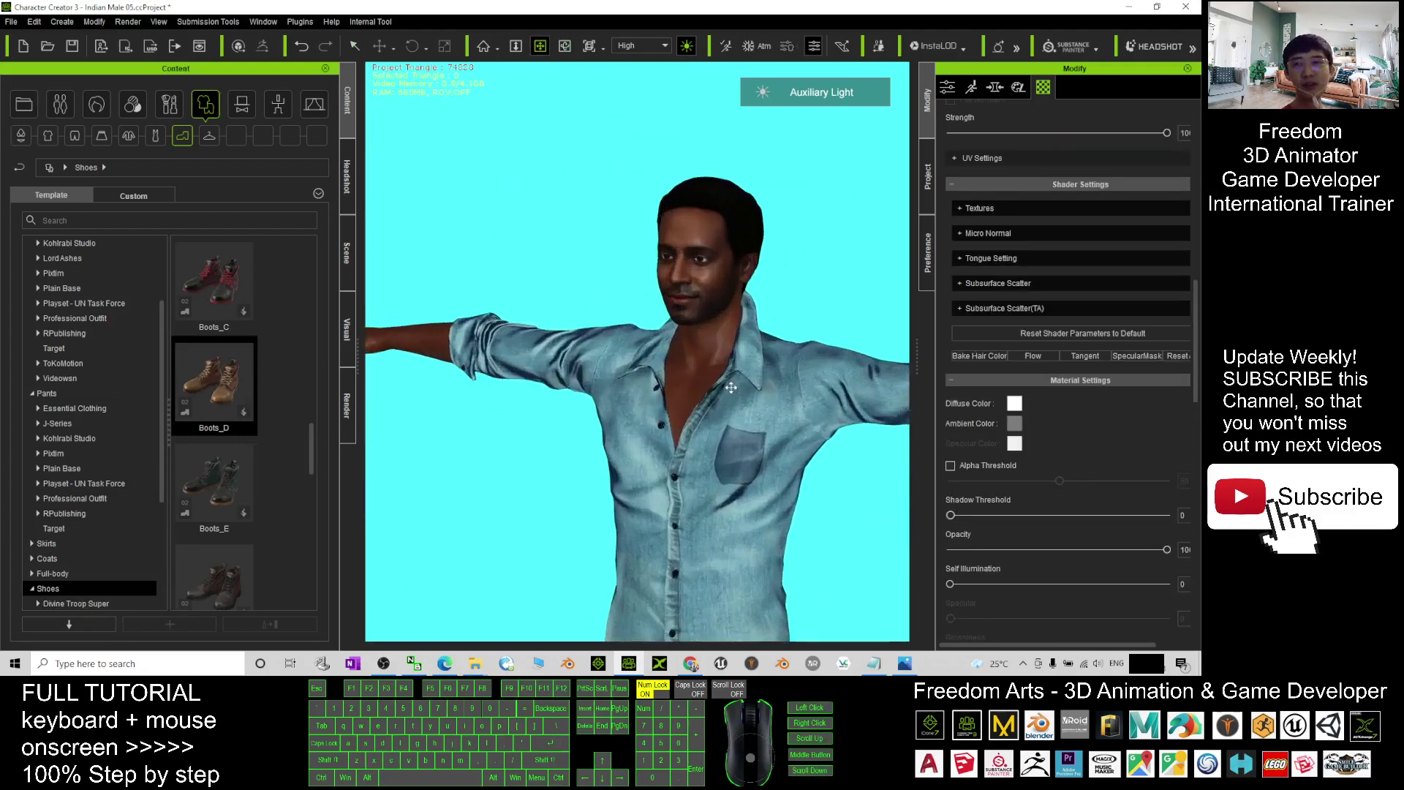
key("c")
left_click_drag(731, 387, 667, 394)
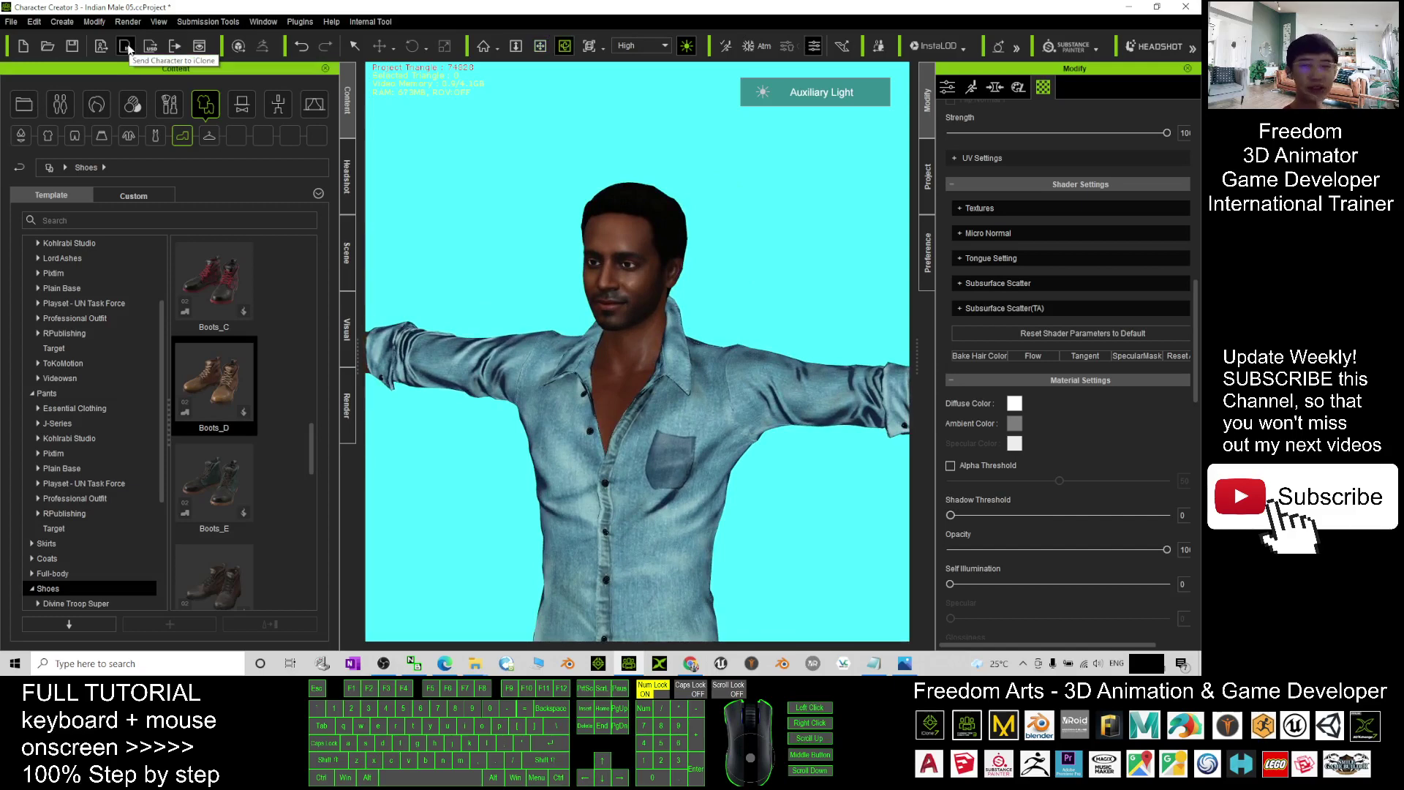
left_click_drag(447, 450, 374, 433)
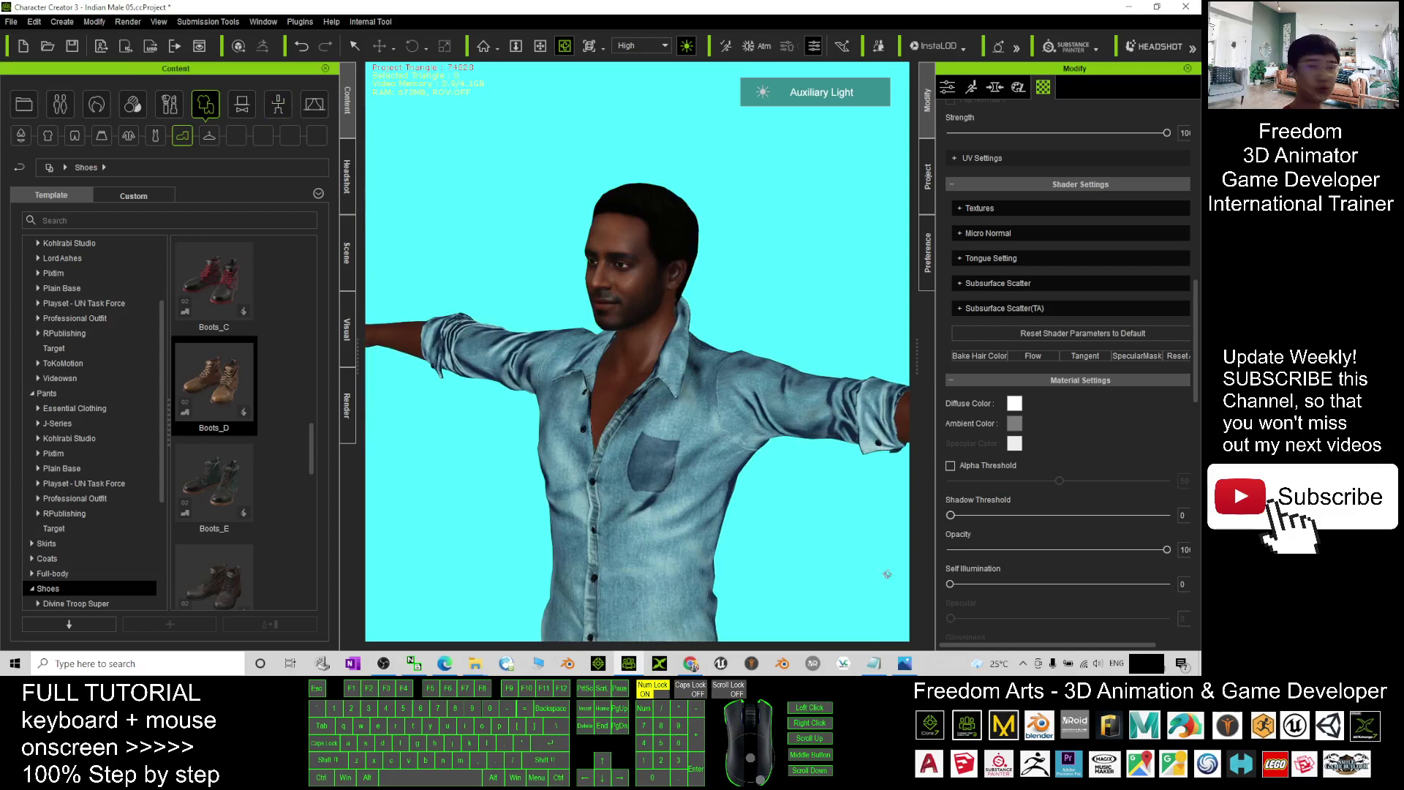
left_click_drag(702, 453, 746, 464)
scroll(771, 449, "up", 3)
key("x")
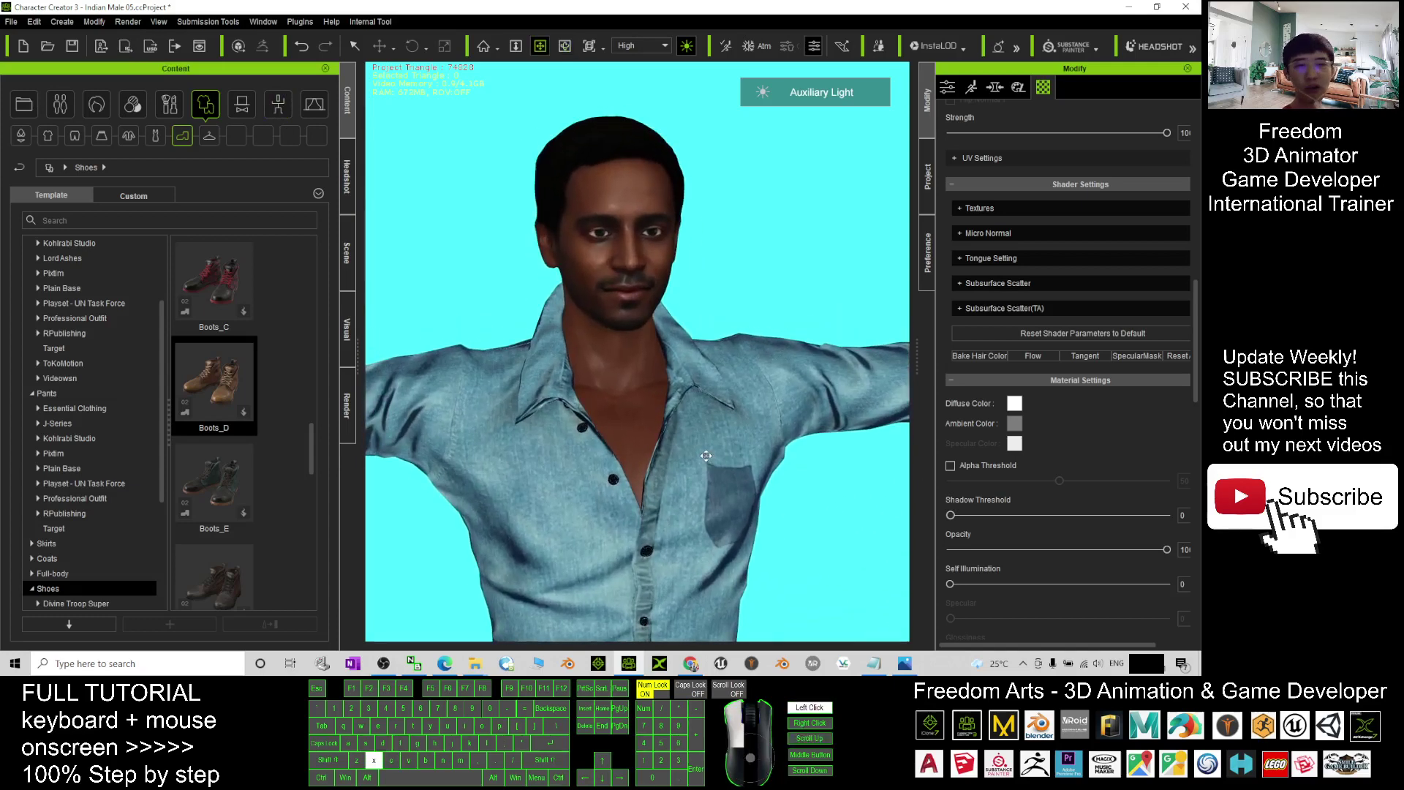
Switch to notes.txt in Notepad and highlight the "Character Creator 3 to Unreal Engine" heading and its full tutorial link
left_click(879, 665)
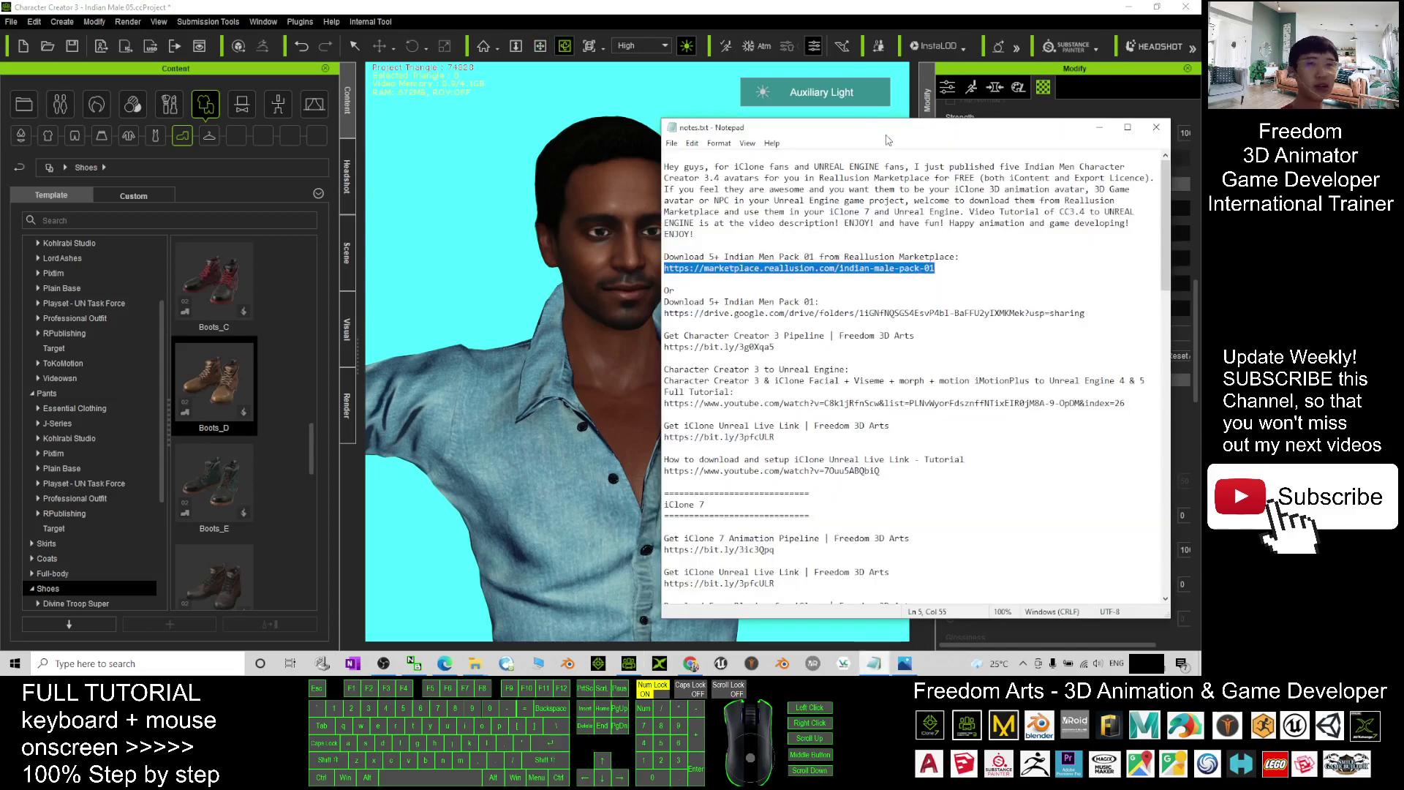
left_click_drag(887, 138, 932, 119)
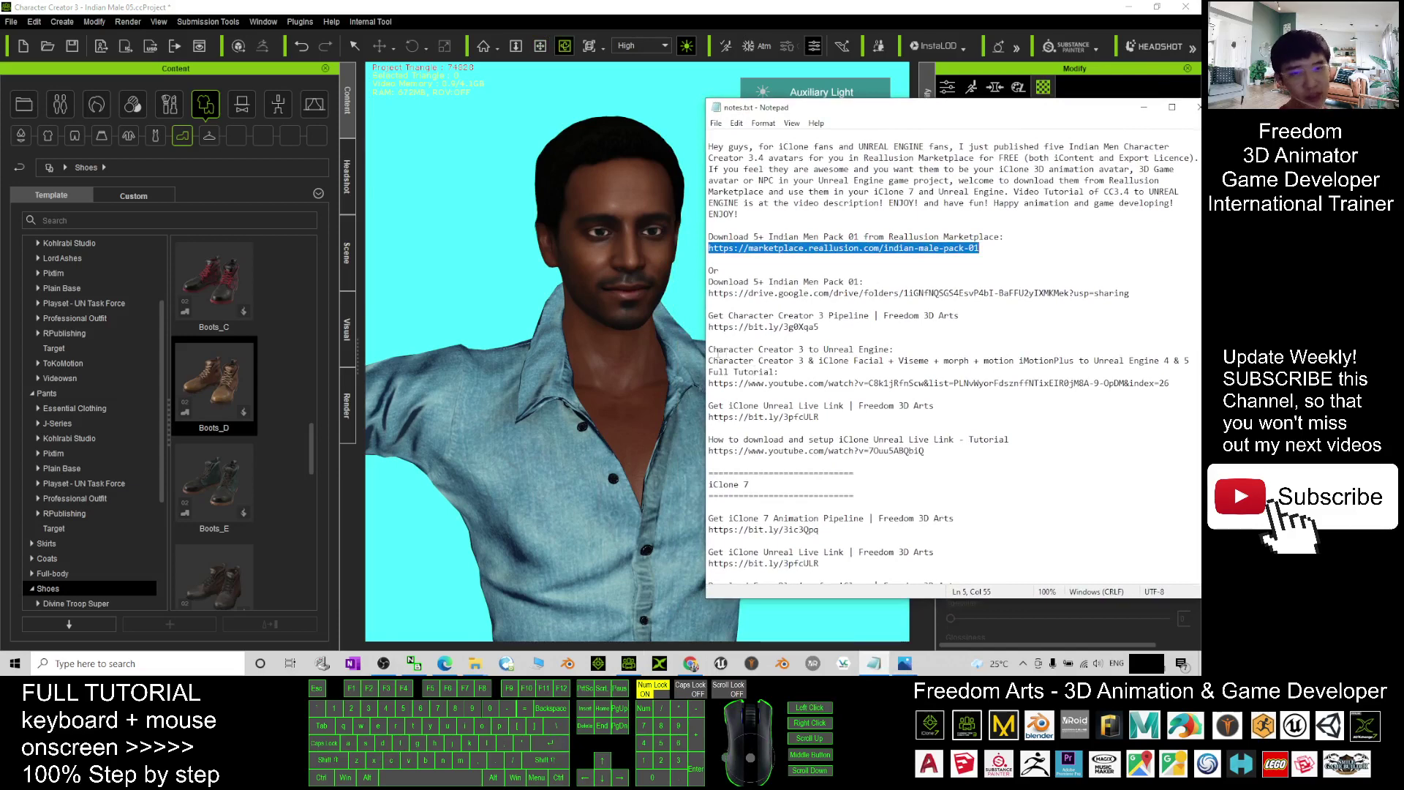
left_click_drag(708, 351, 891, 348)
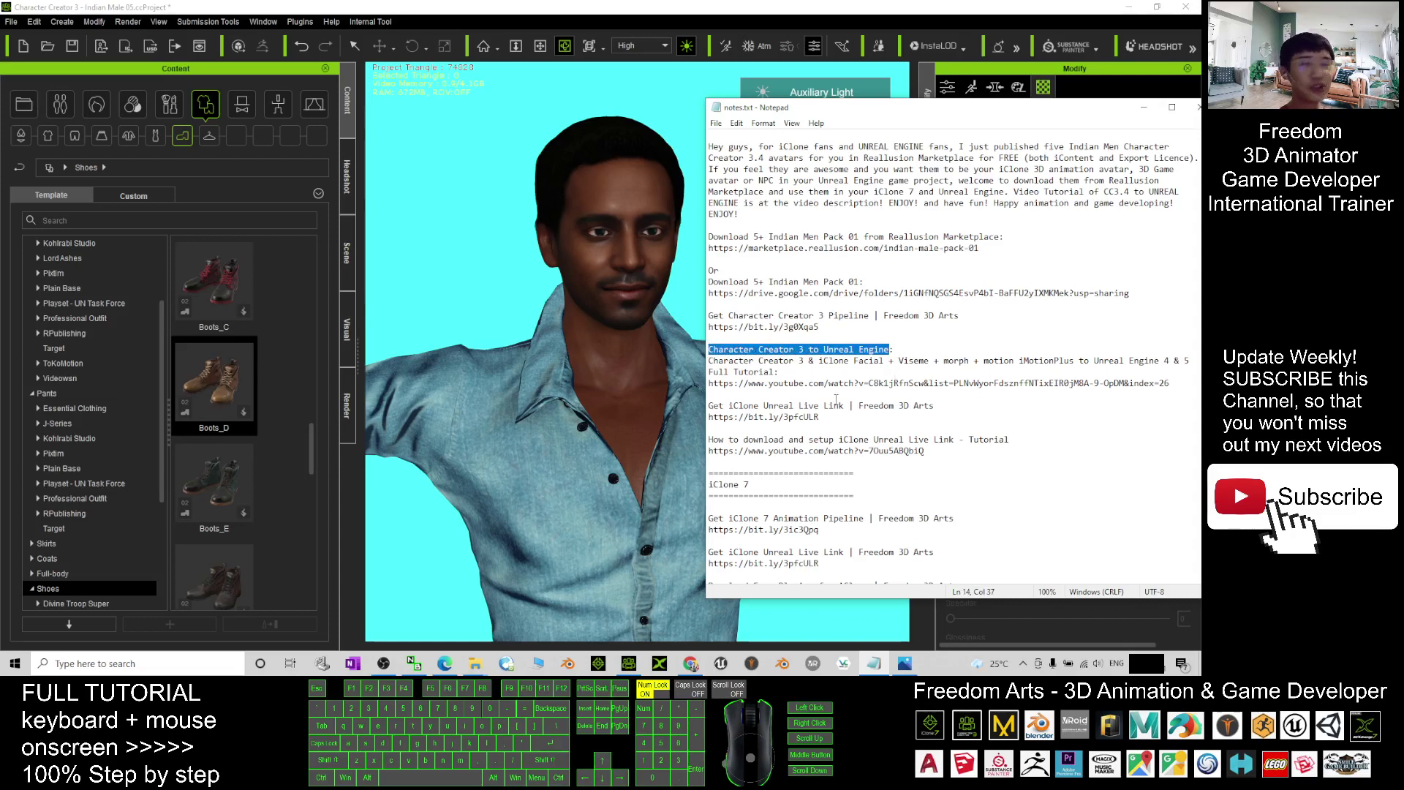
left_click_drag(823, 109, 772, 113)
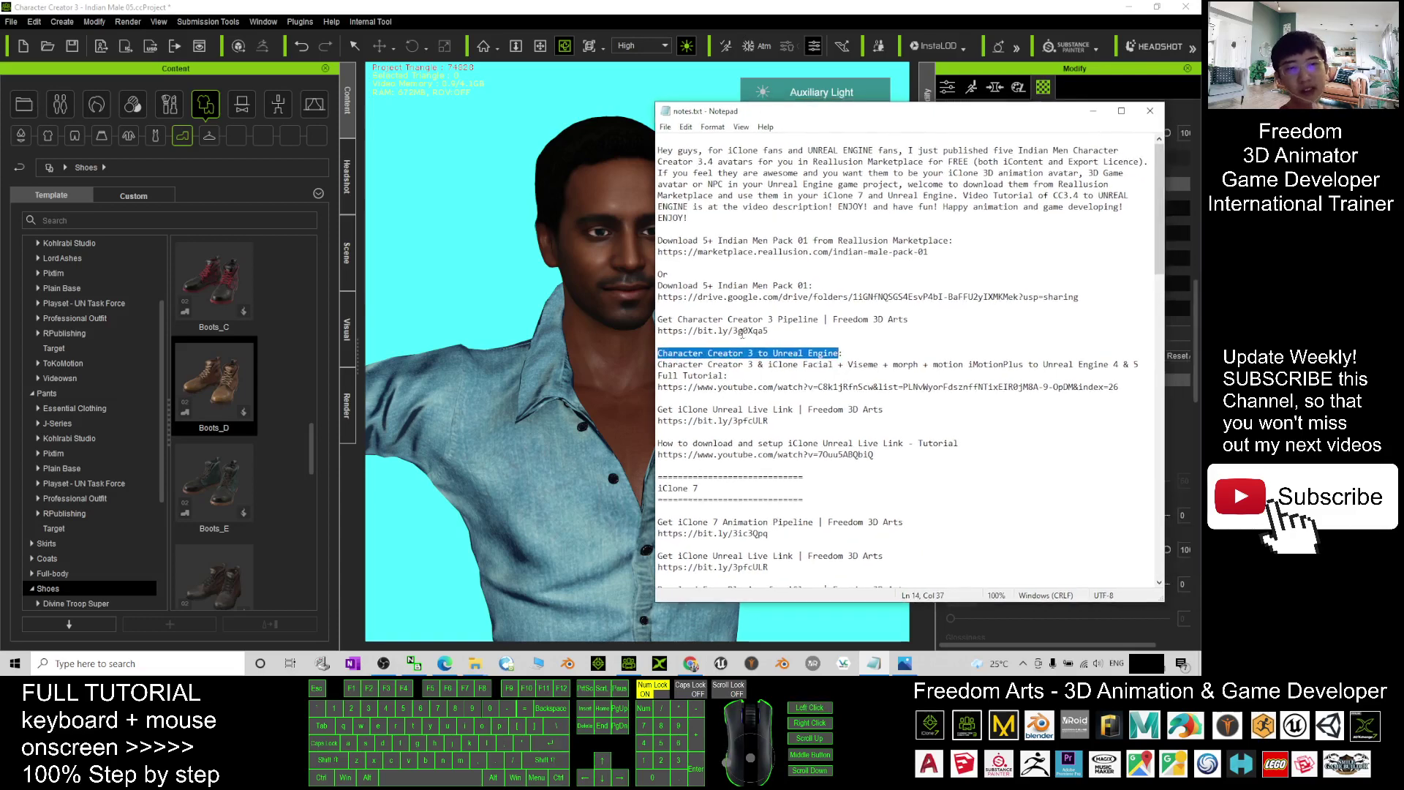
left_click_drag(663, 389, 1120, 388)
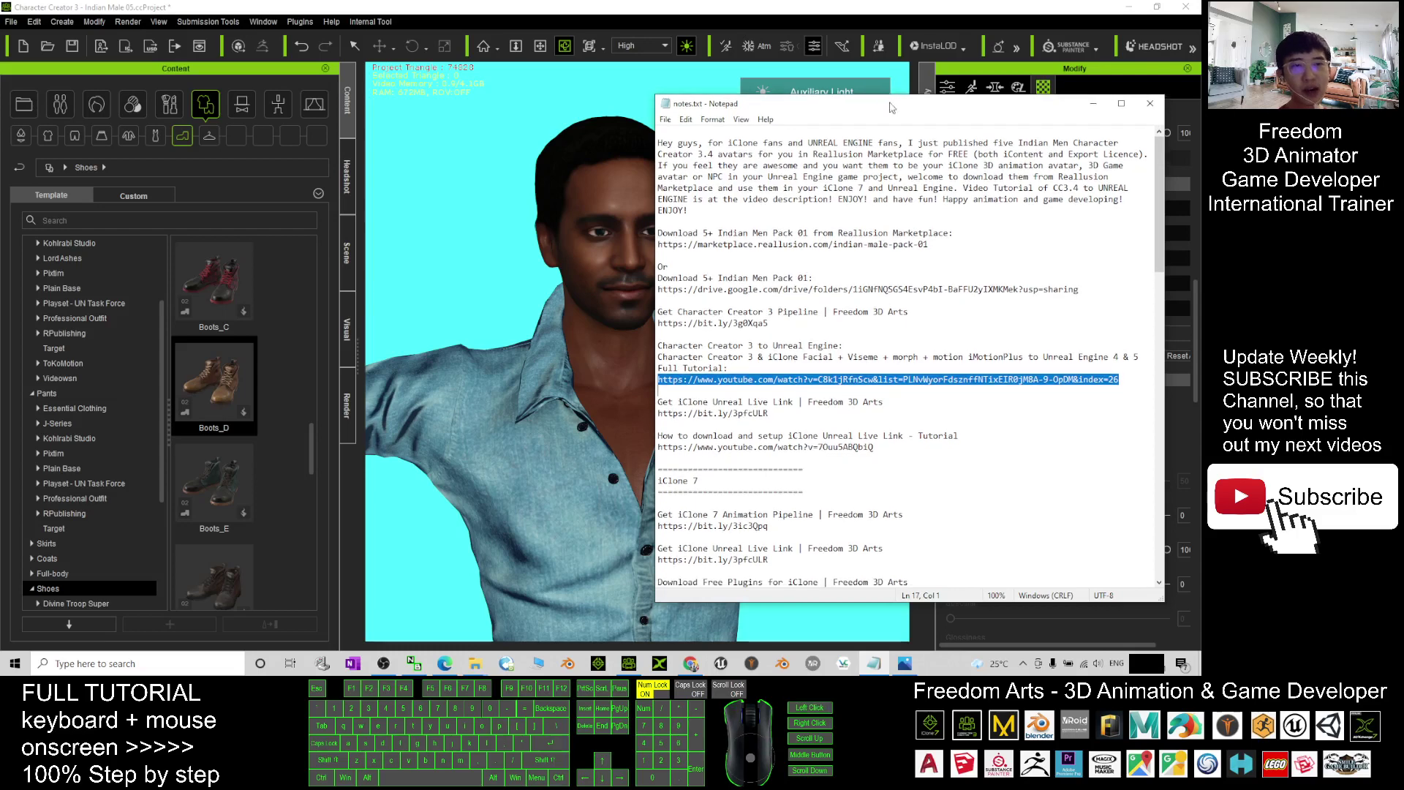
left_click_drag(889, 117, 927, 113)
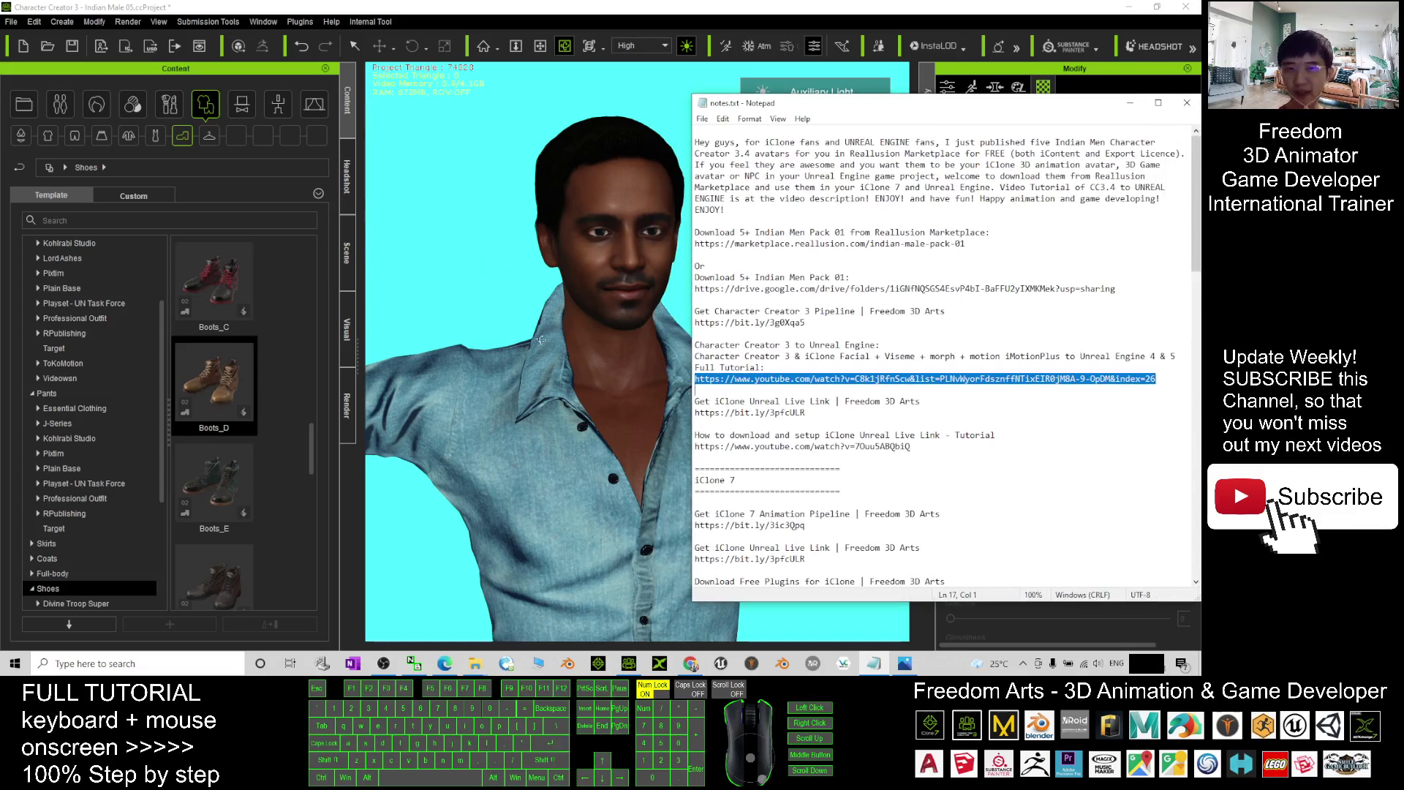
Return to Character Creator 3 to view the avatar from its side, and show the pack's cover.jpg in Photos
left_click_drag(640, 457, 457, 470)
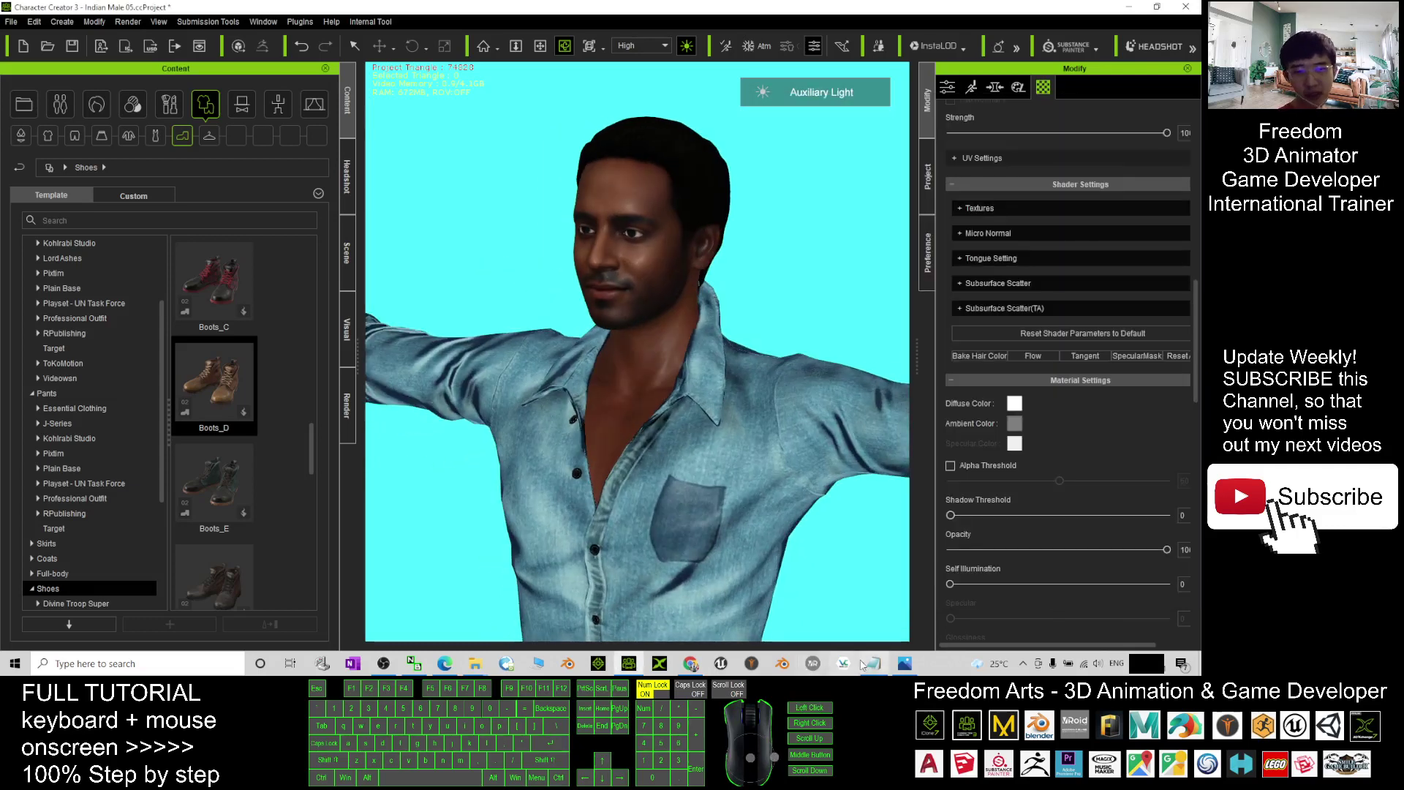
left_click(905, 663)
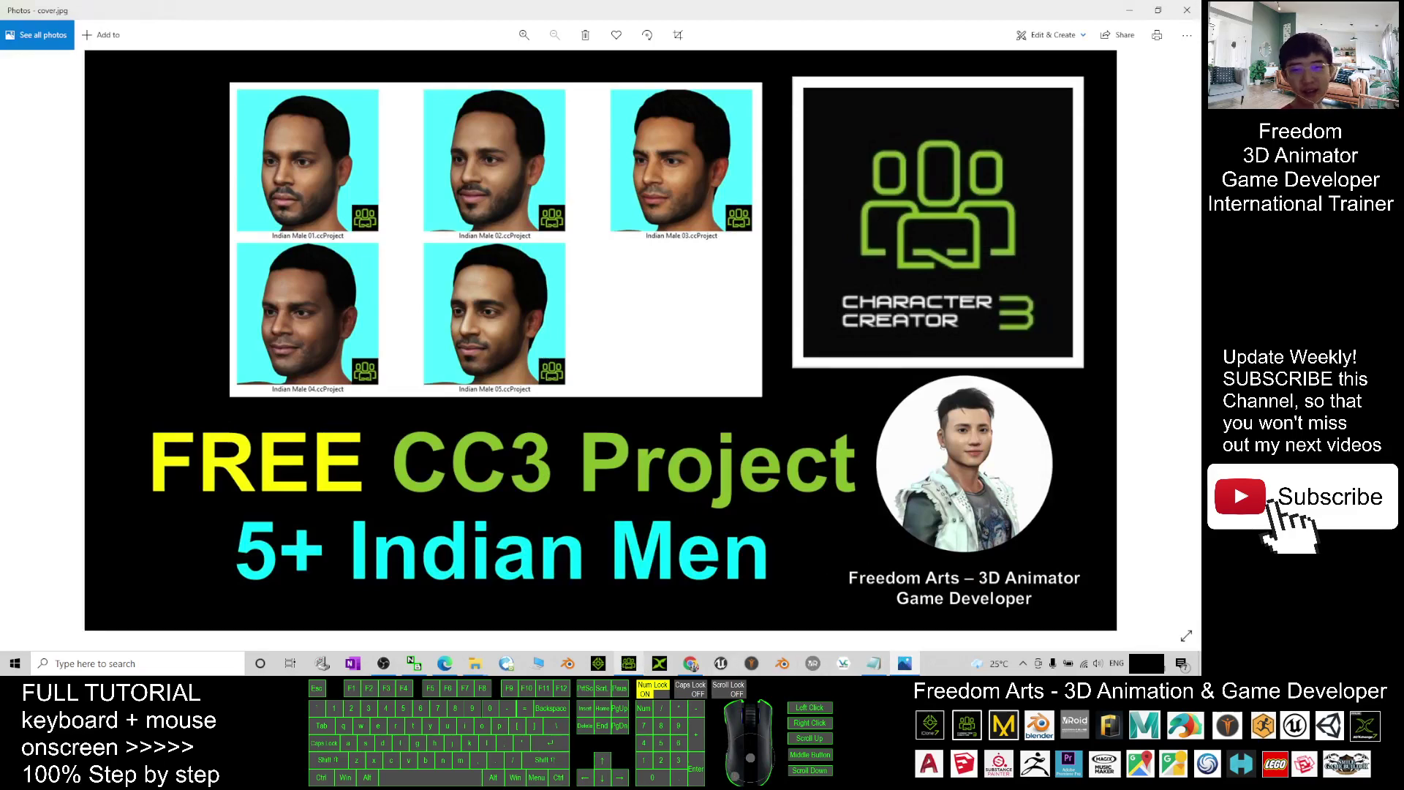
left_click(628, 670)
Examine the avatar's darkened face, neck and shirt collar up close from different angles
scroll(621, 351, "up", 3)
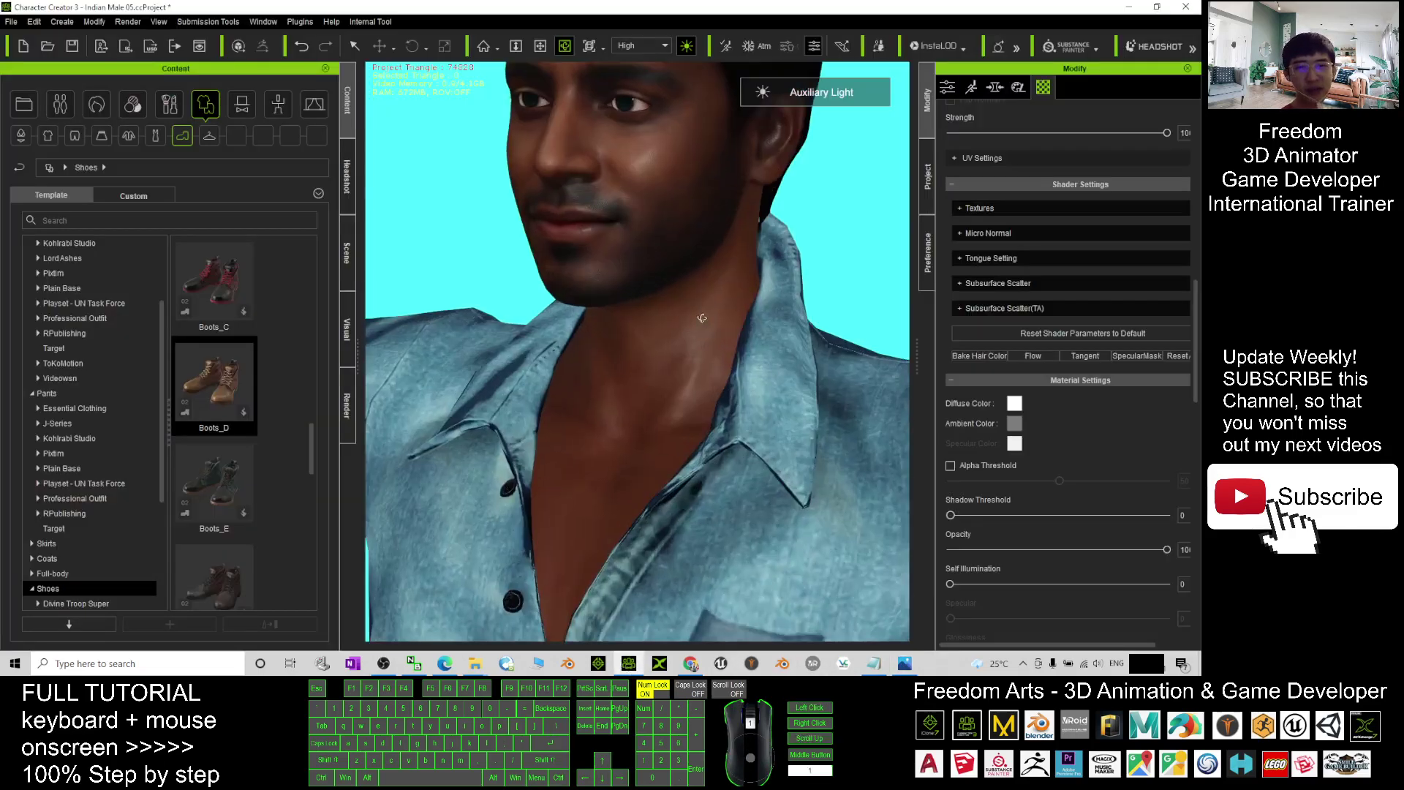
scroll(618, 351, "down", 2)
key("x")
left_click_drag(613, 360, 607, 432)
key("c")
left_click_drag(607, 431, 694, 307)
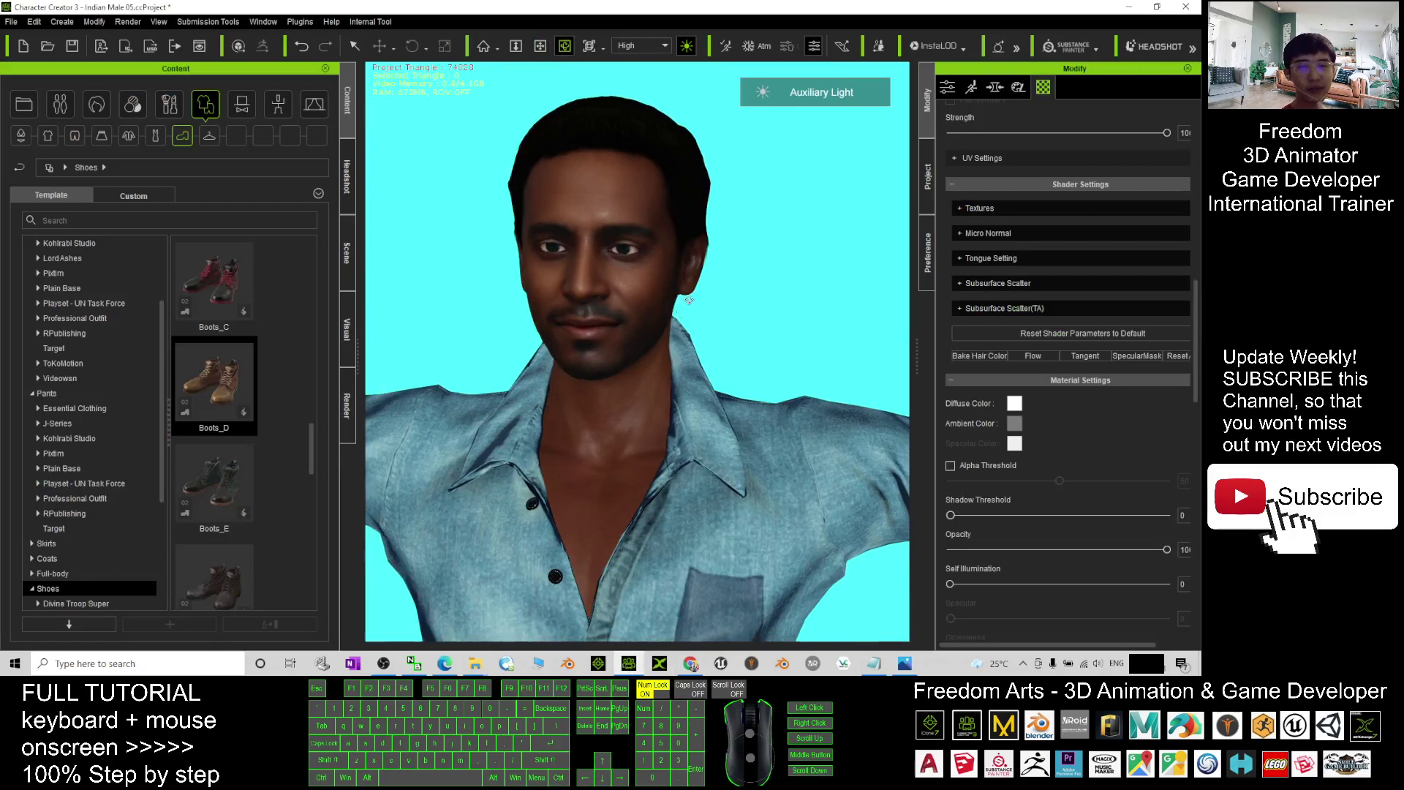
left_click_drag(610, 401, 773, 342)
key("x")
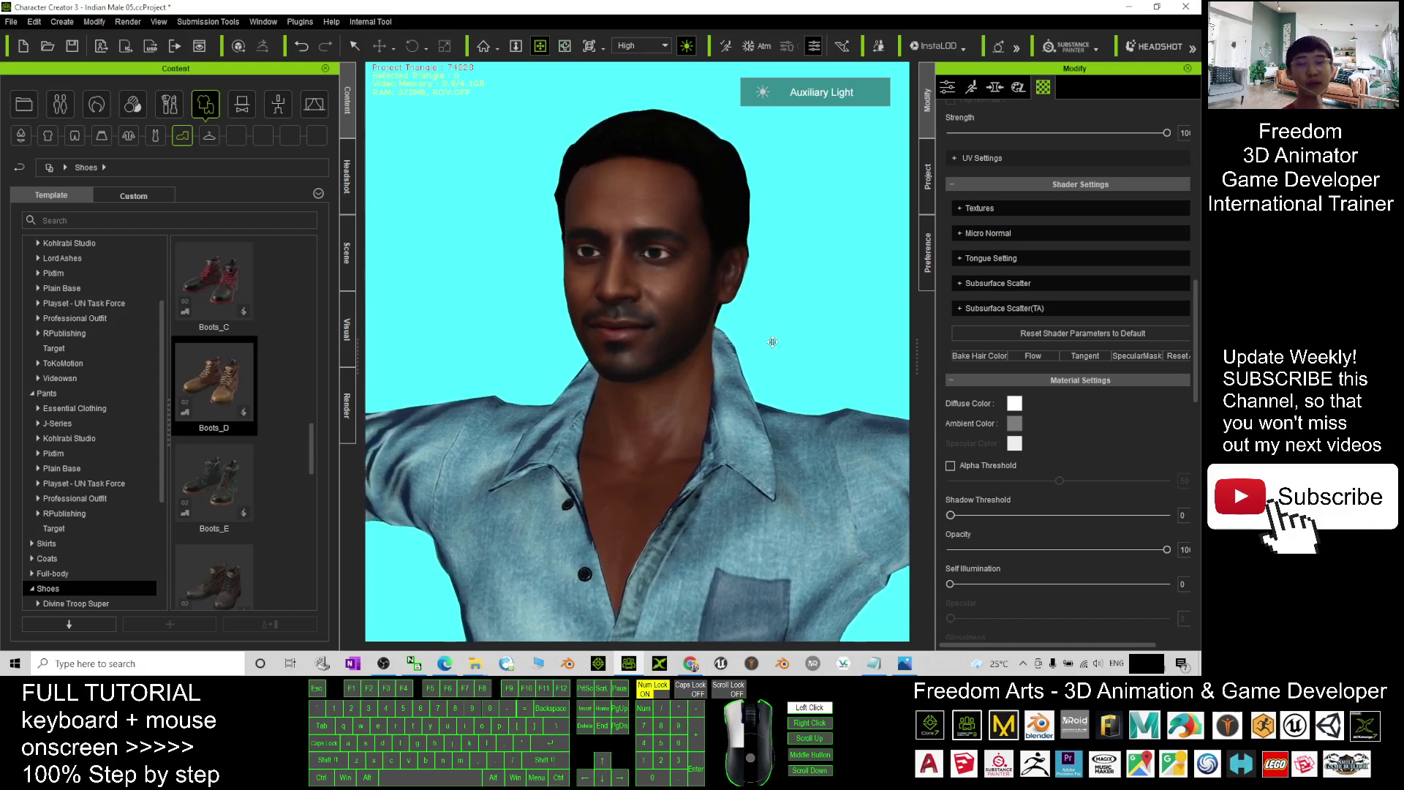
key("c")
left_click_drag(658, 343, 697, 334)
key("x")
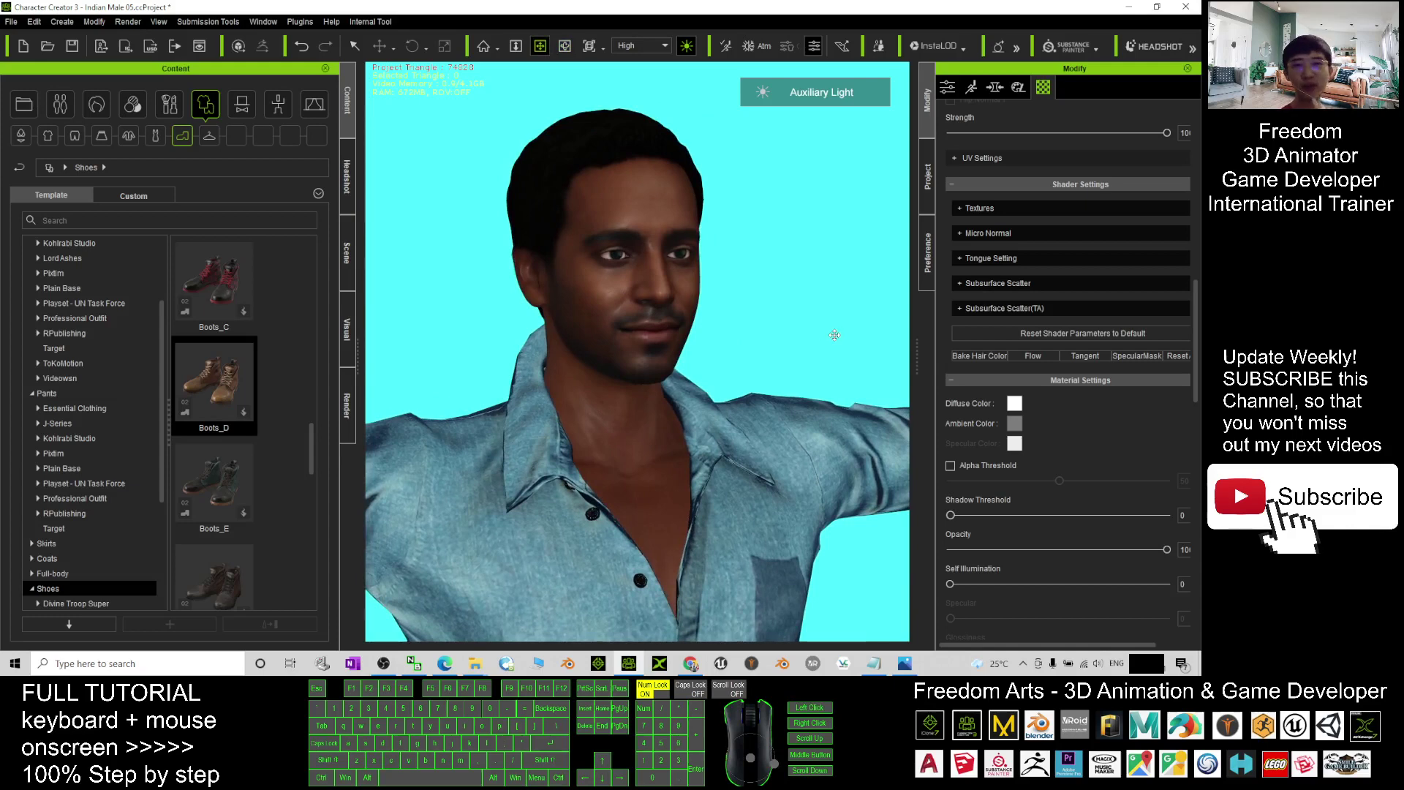
key("c")
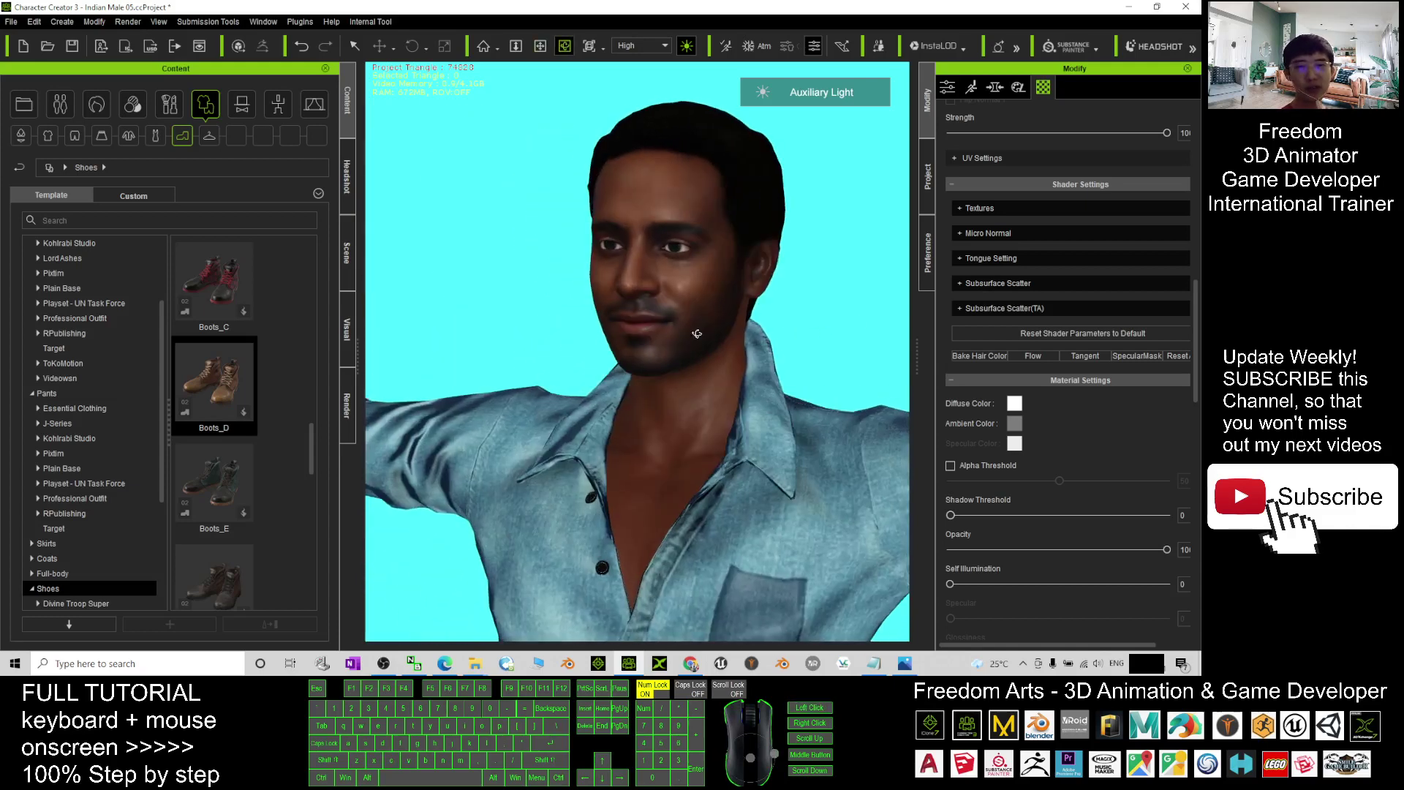
key("x")
left_click_drag(818, 331, 670, 340)
key("c")
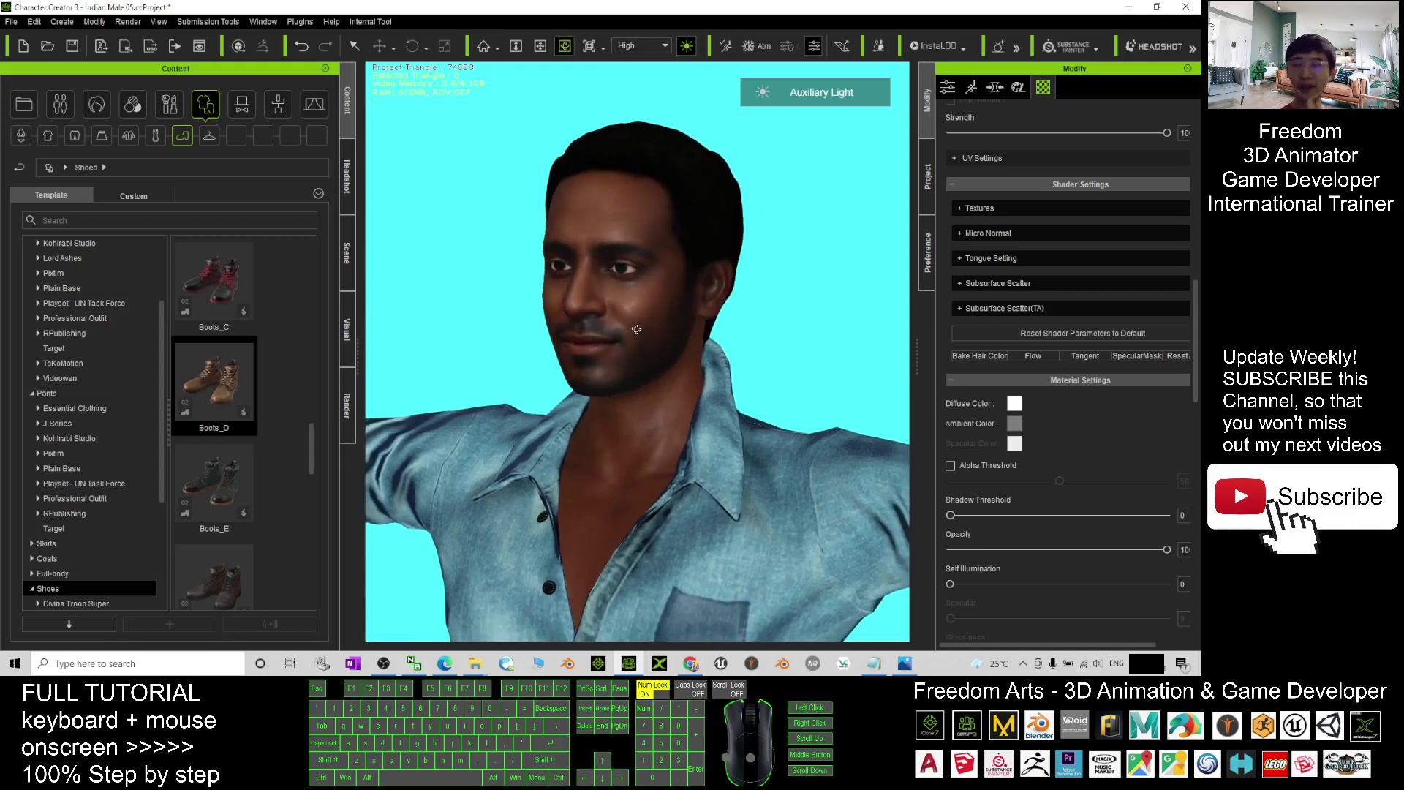